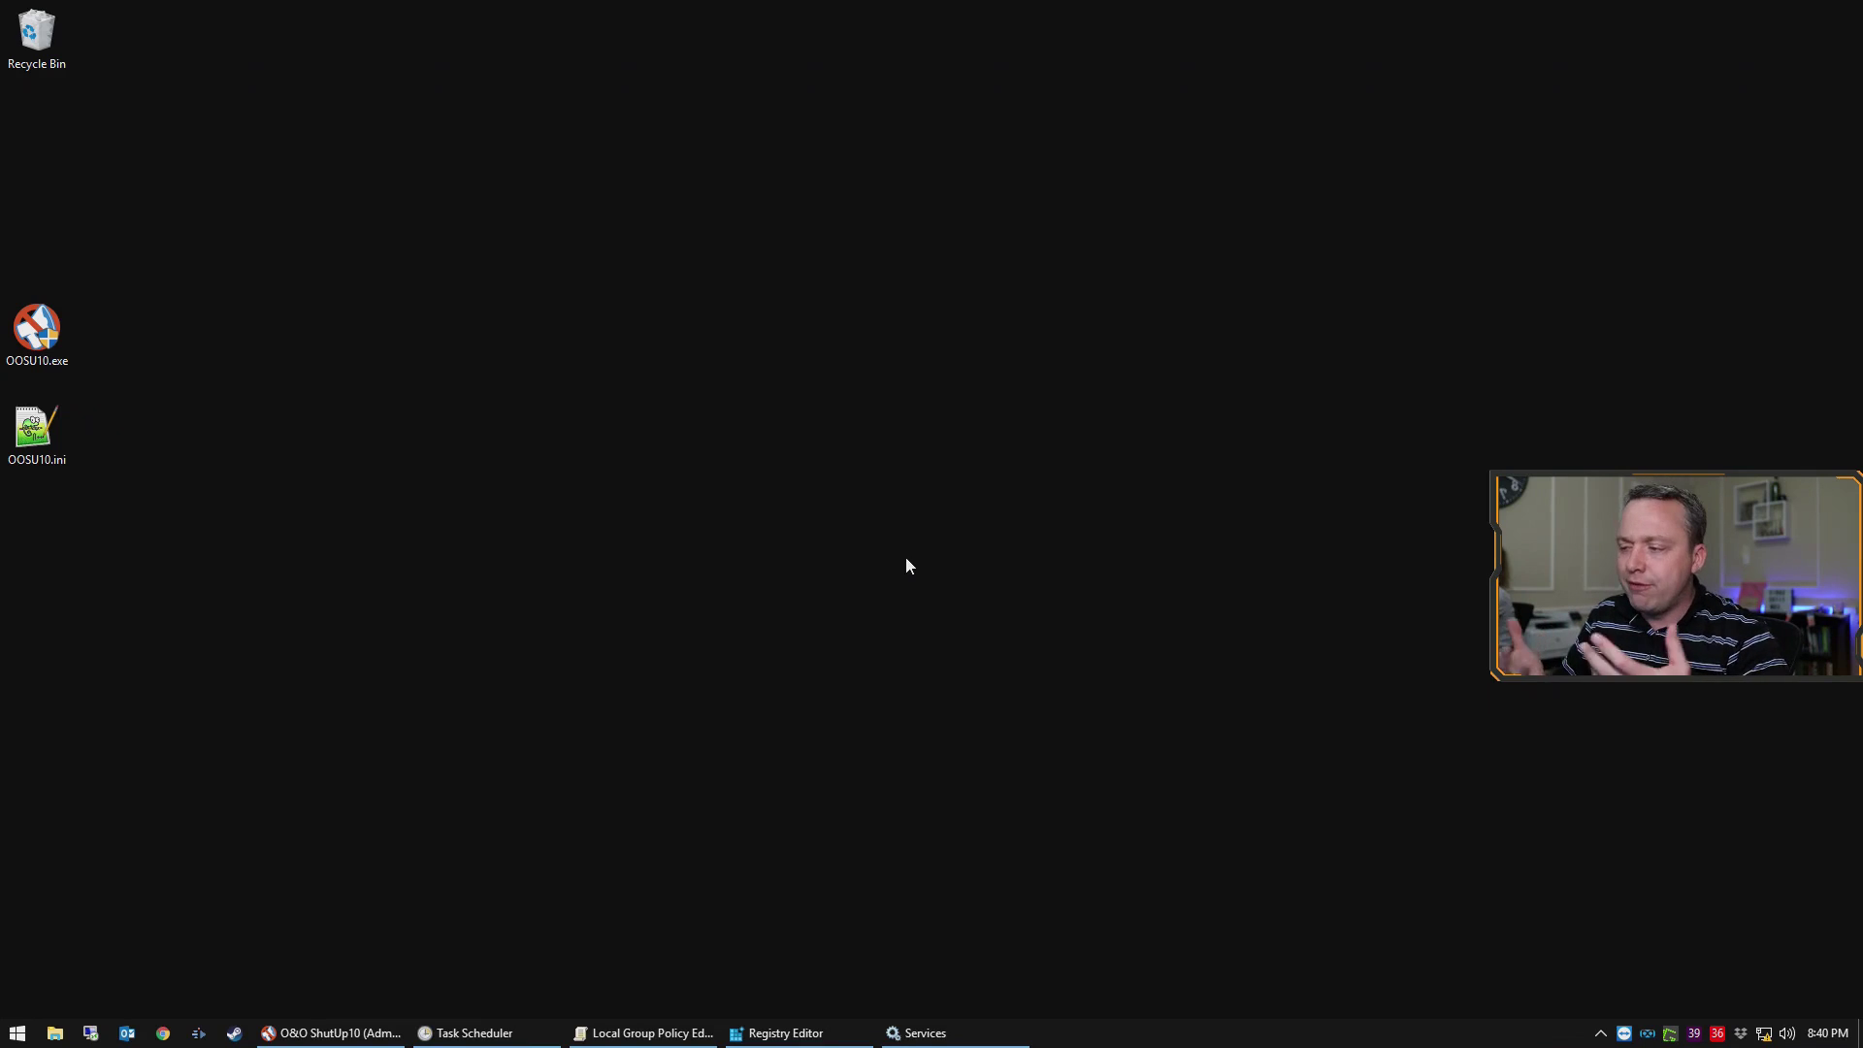
Bring the Services console back from the taskbar, listing Connected User Experiences and Telemetry
mouse_move(969, 1039)
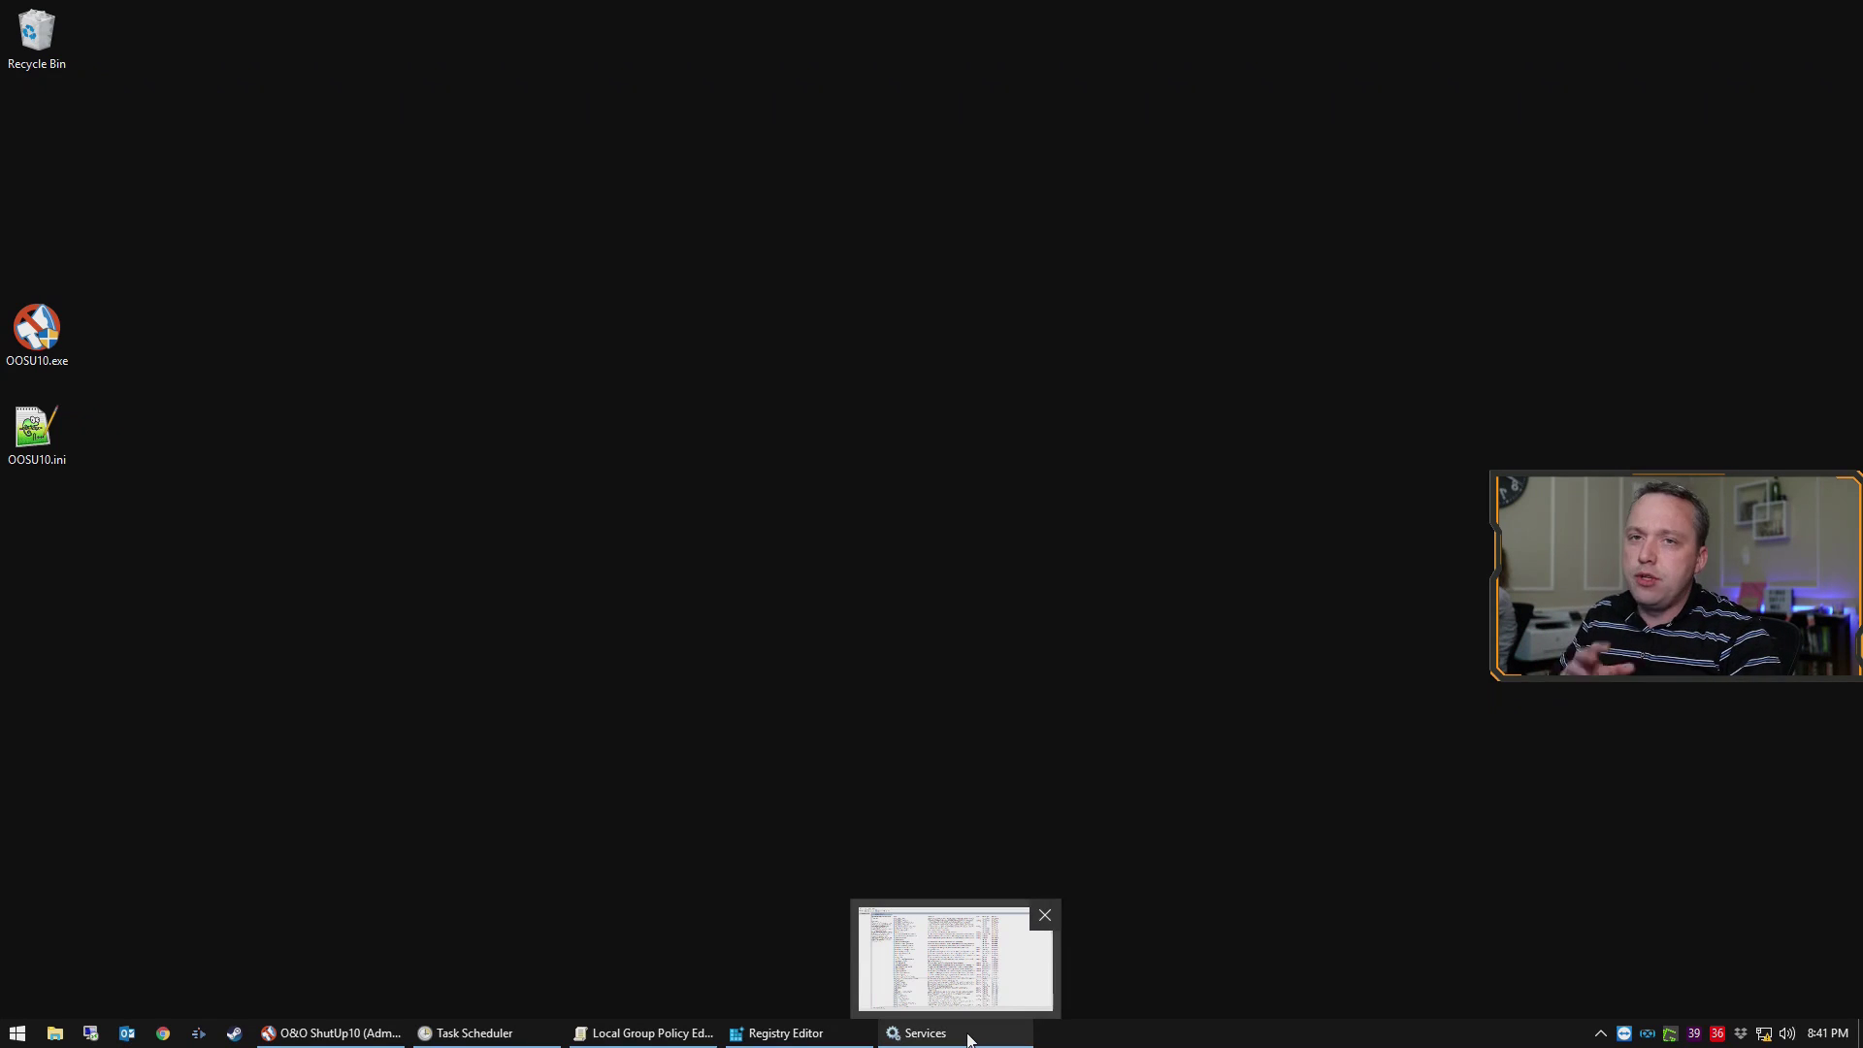
click(968, 1037)
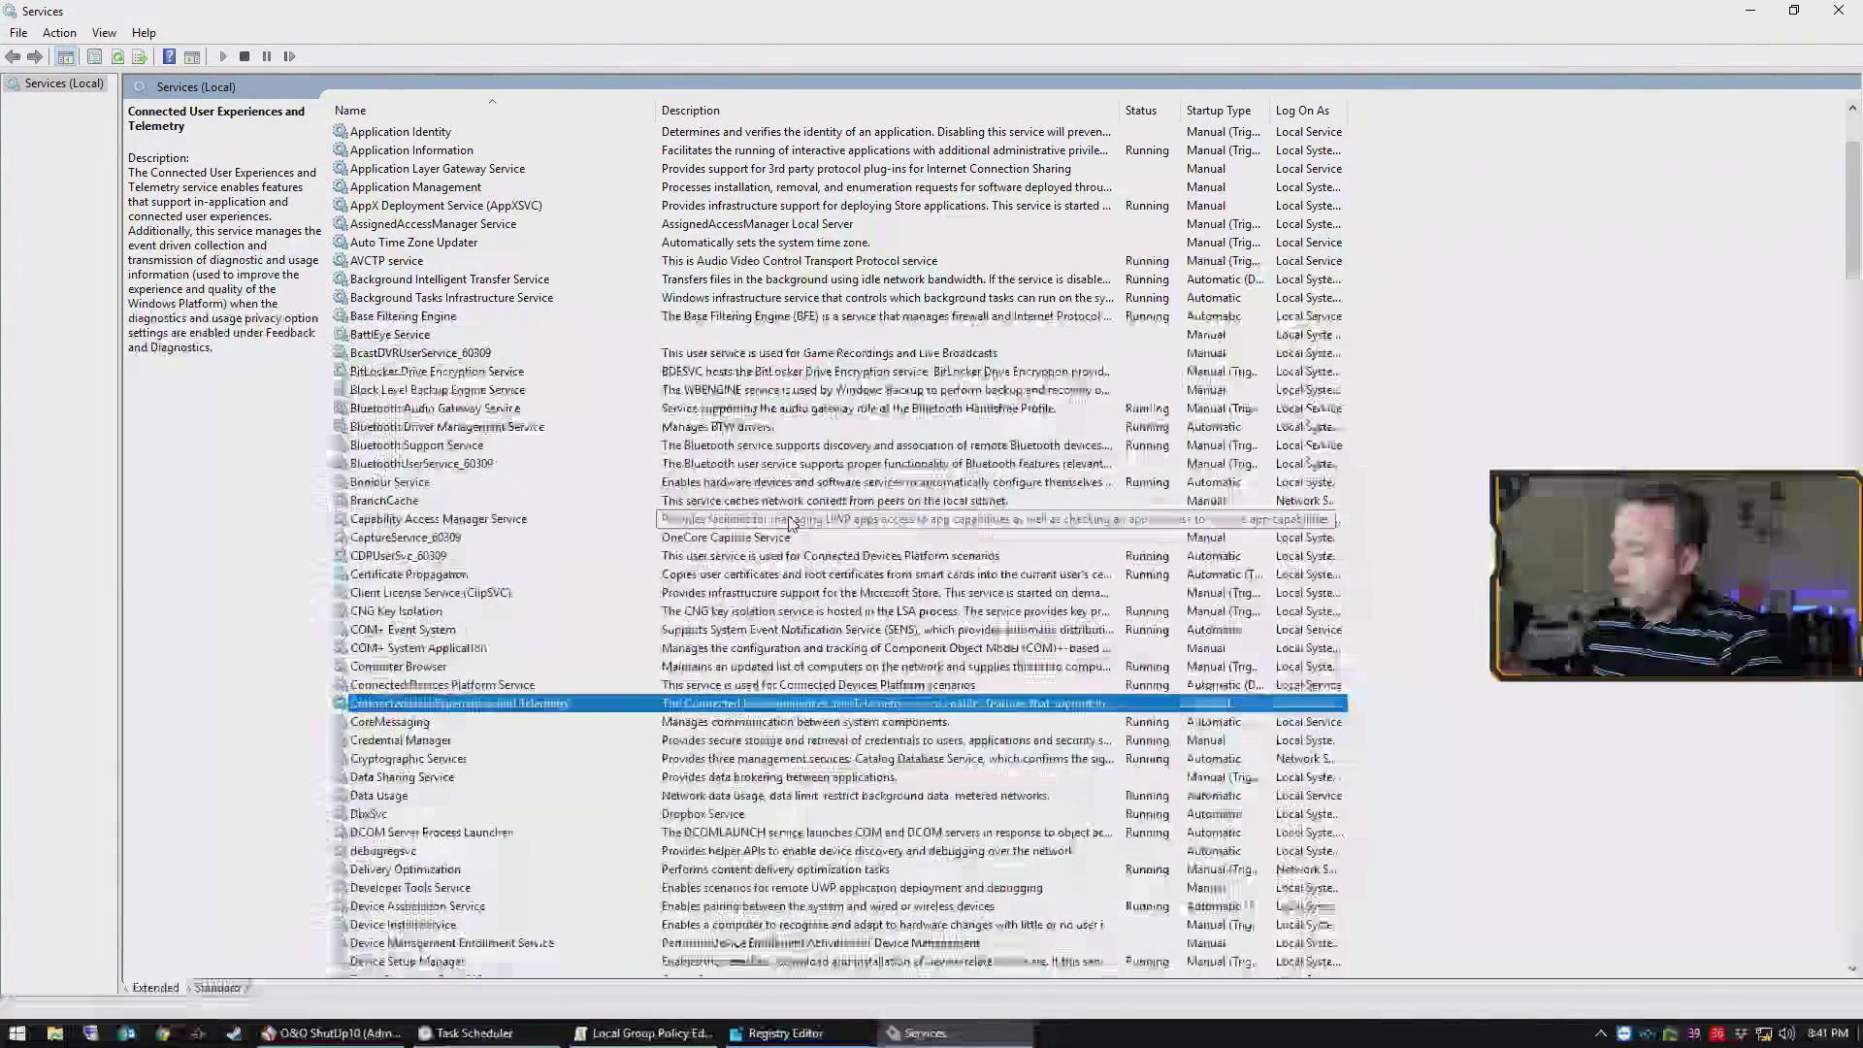
Enter services.msc in the Run box, then show and dismiss the Win+X quick menu
key(super+r)
text(services.msc)
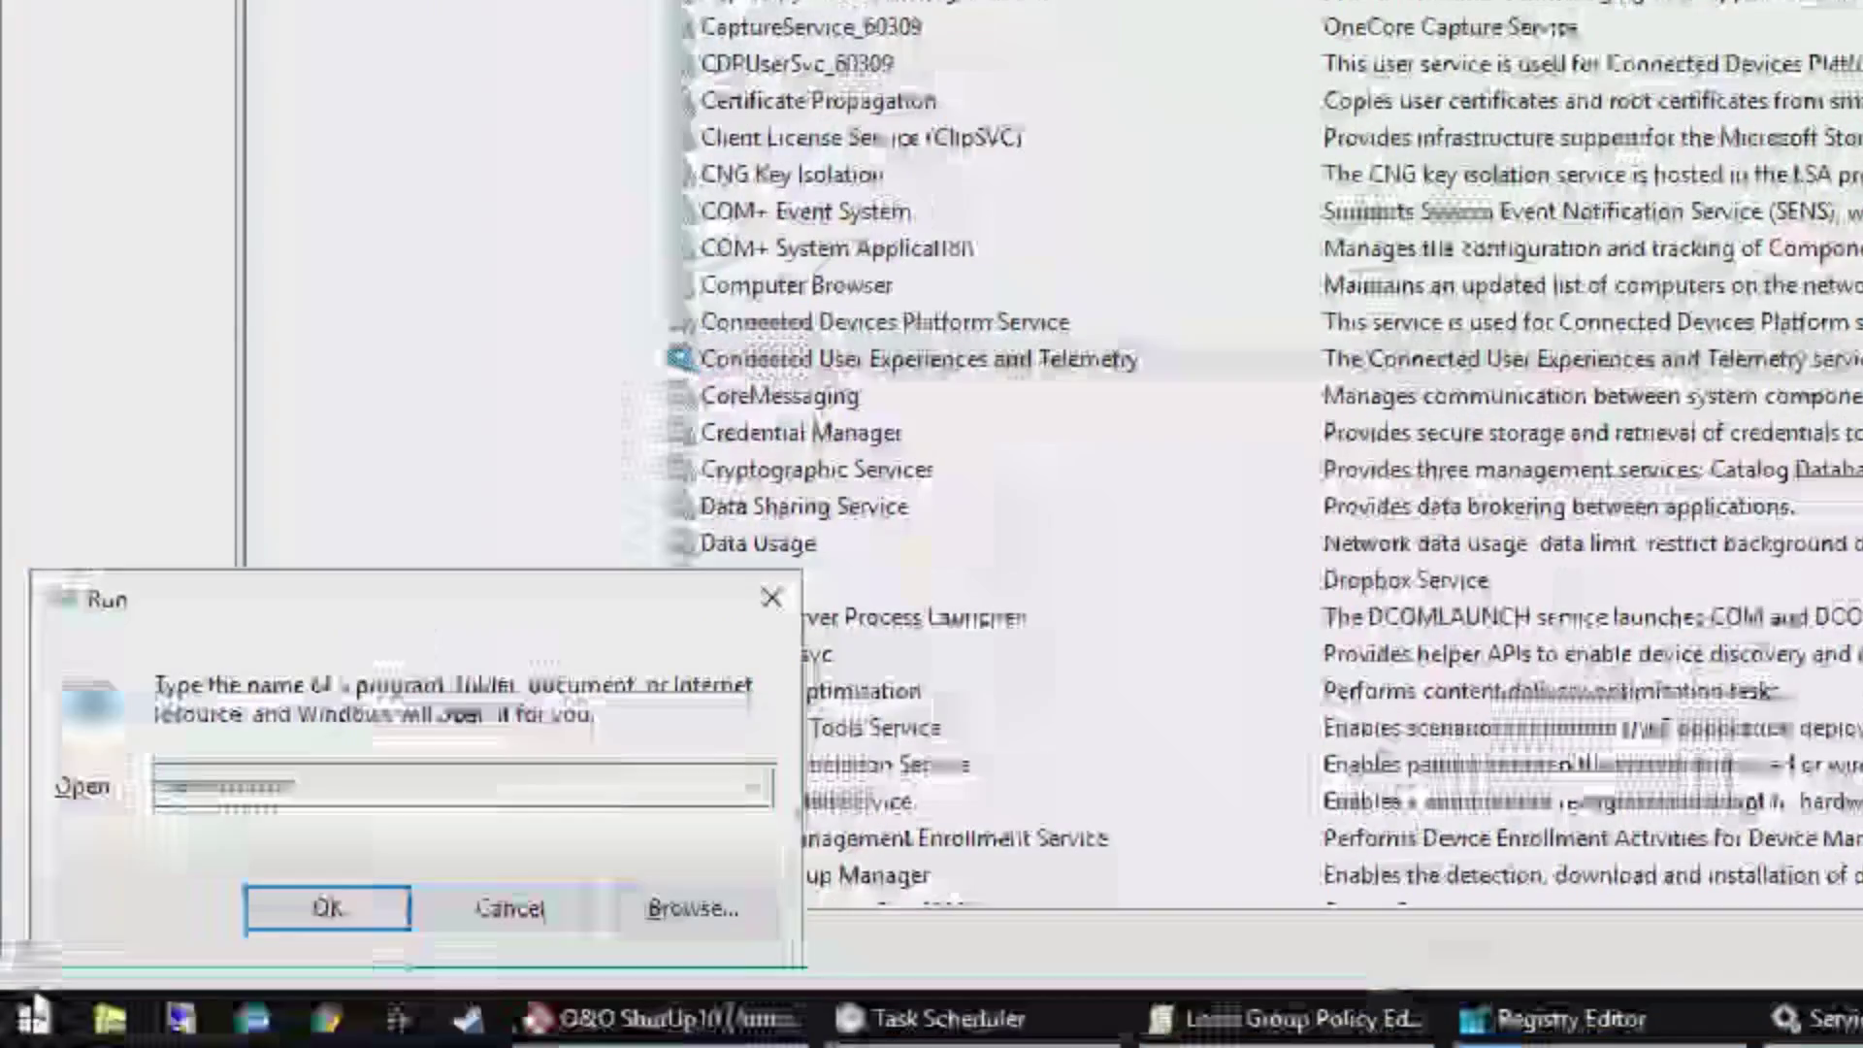
right_click(35, 1019)
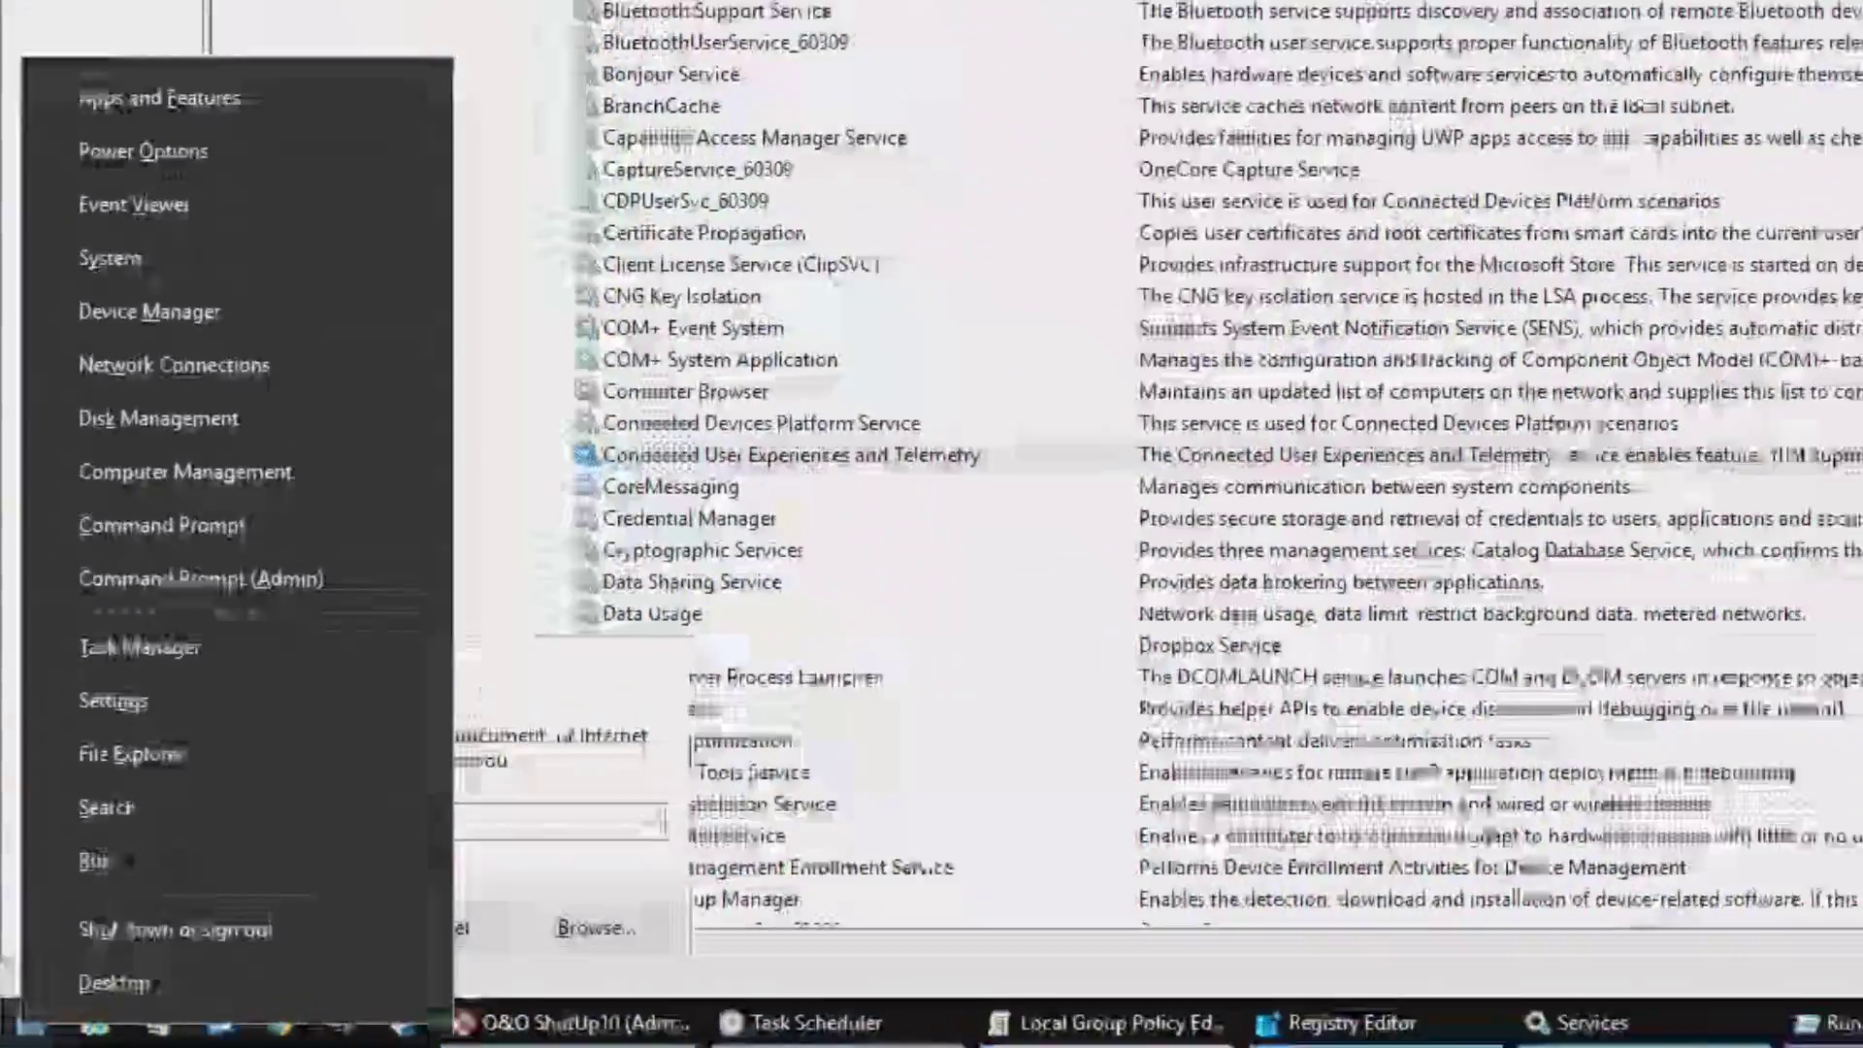
key(Escape)
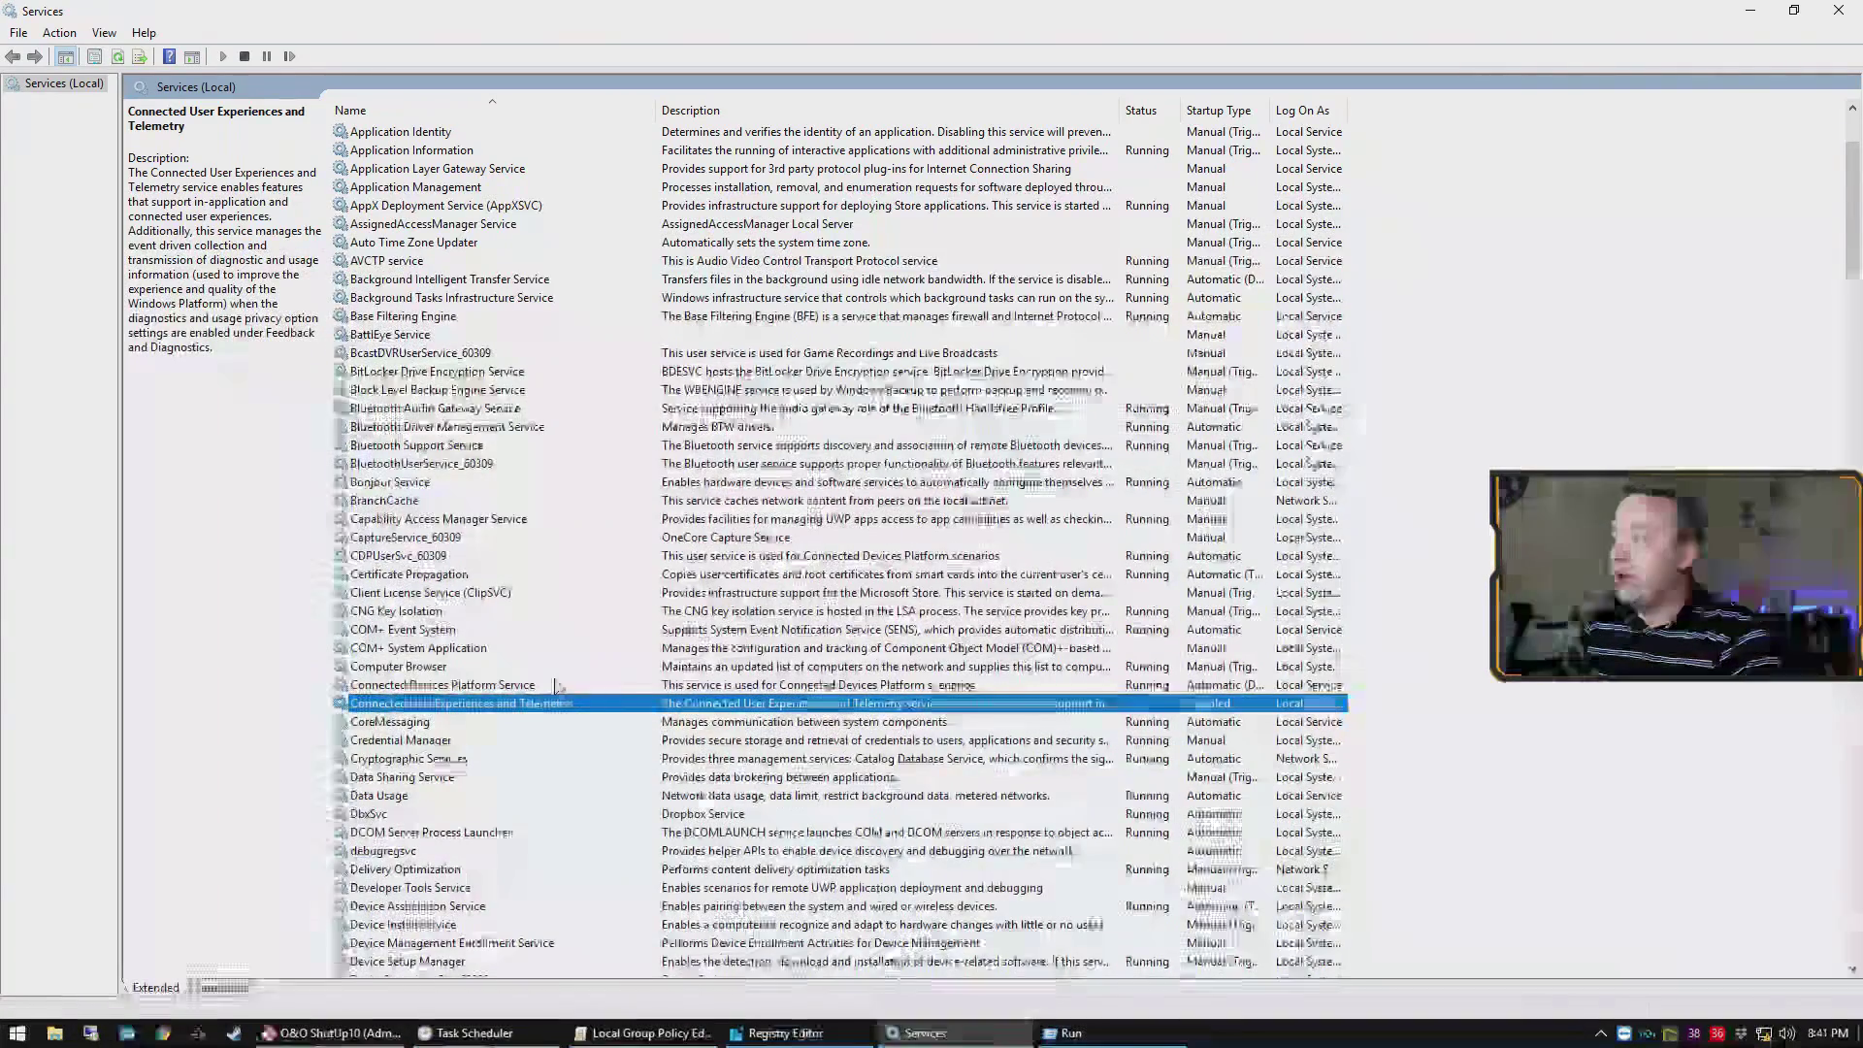
Confirm Connected User Experiences and Telemetry is Disabled and stopped, then scroll down the services
double_click(590, 702)
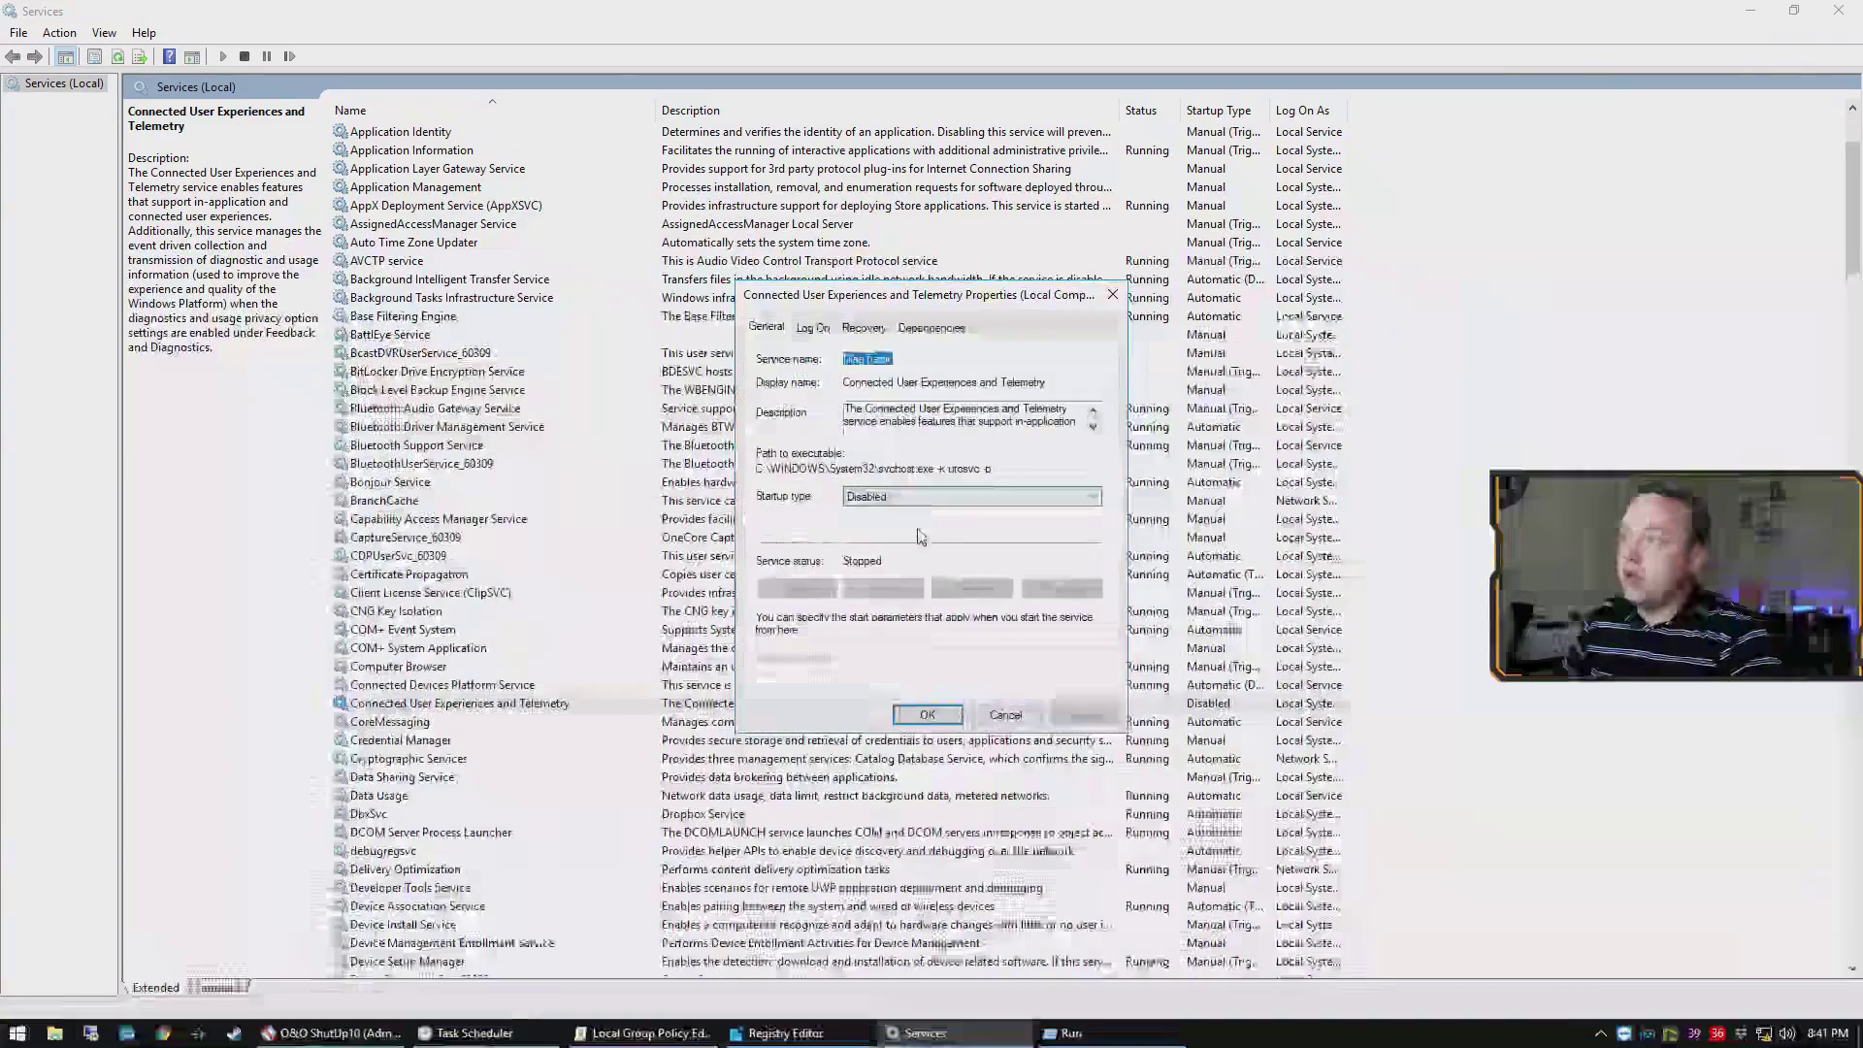
click(1005, 714)
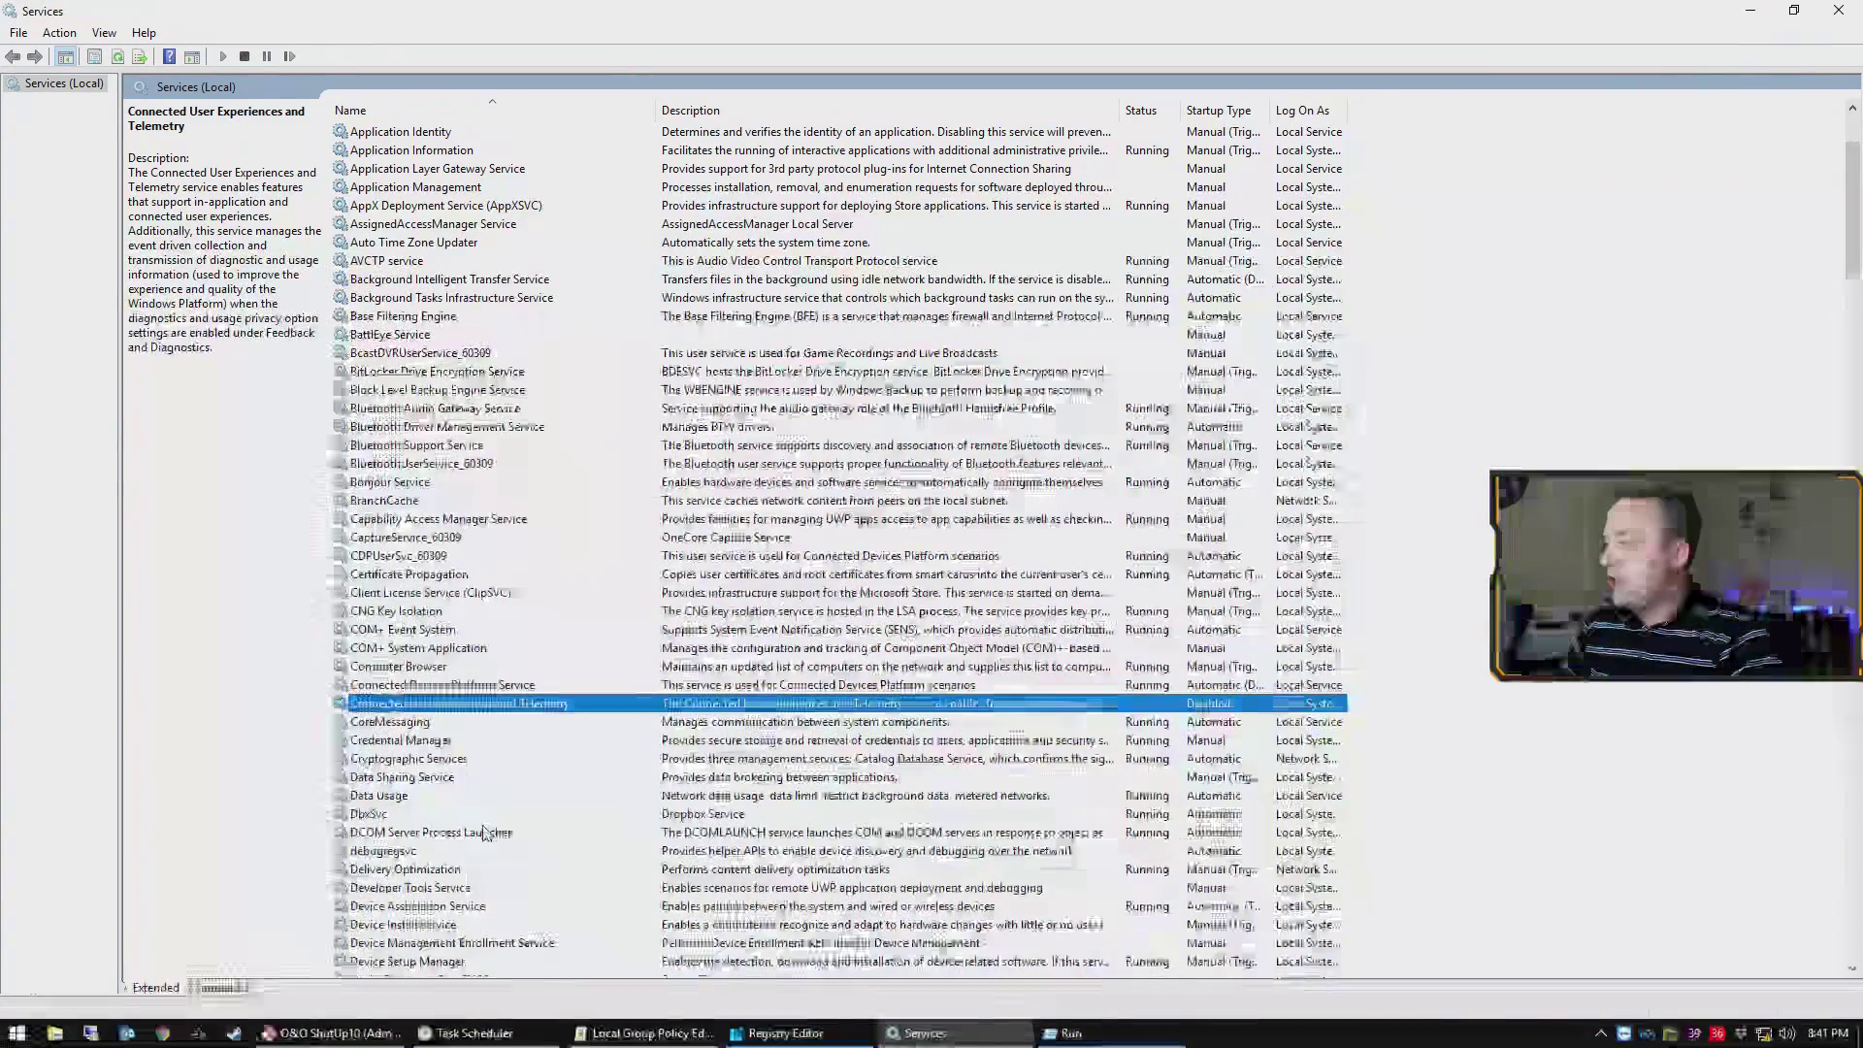
scroll(427, 836, down, 1)
scroll(415, 833, down, 4)
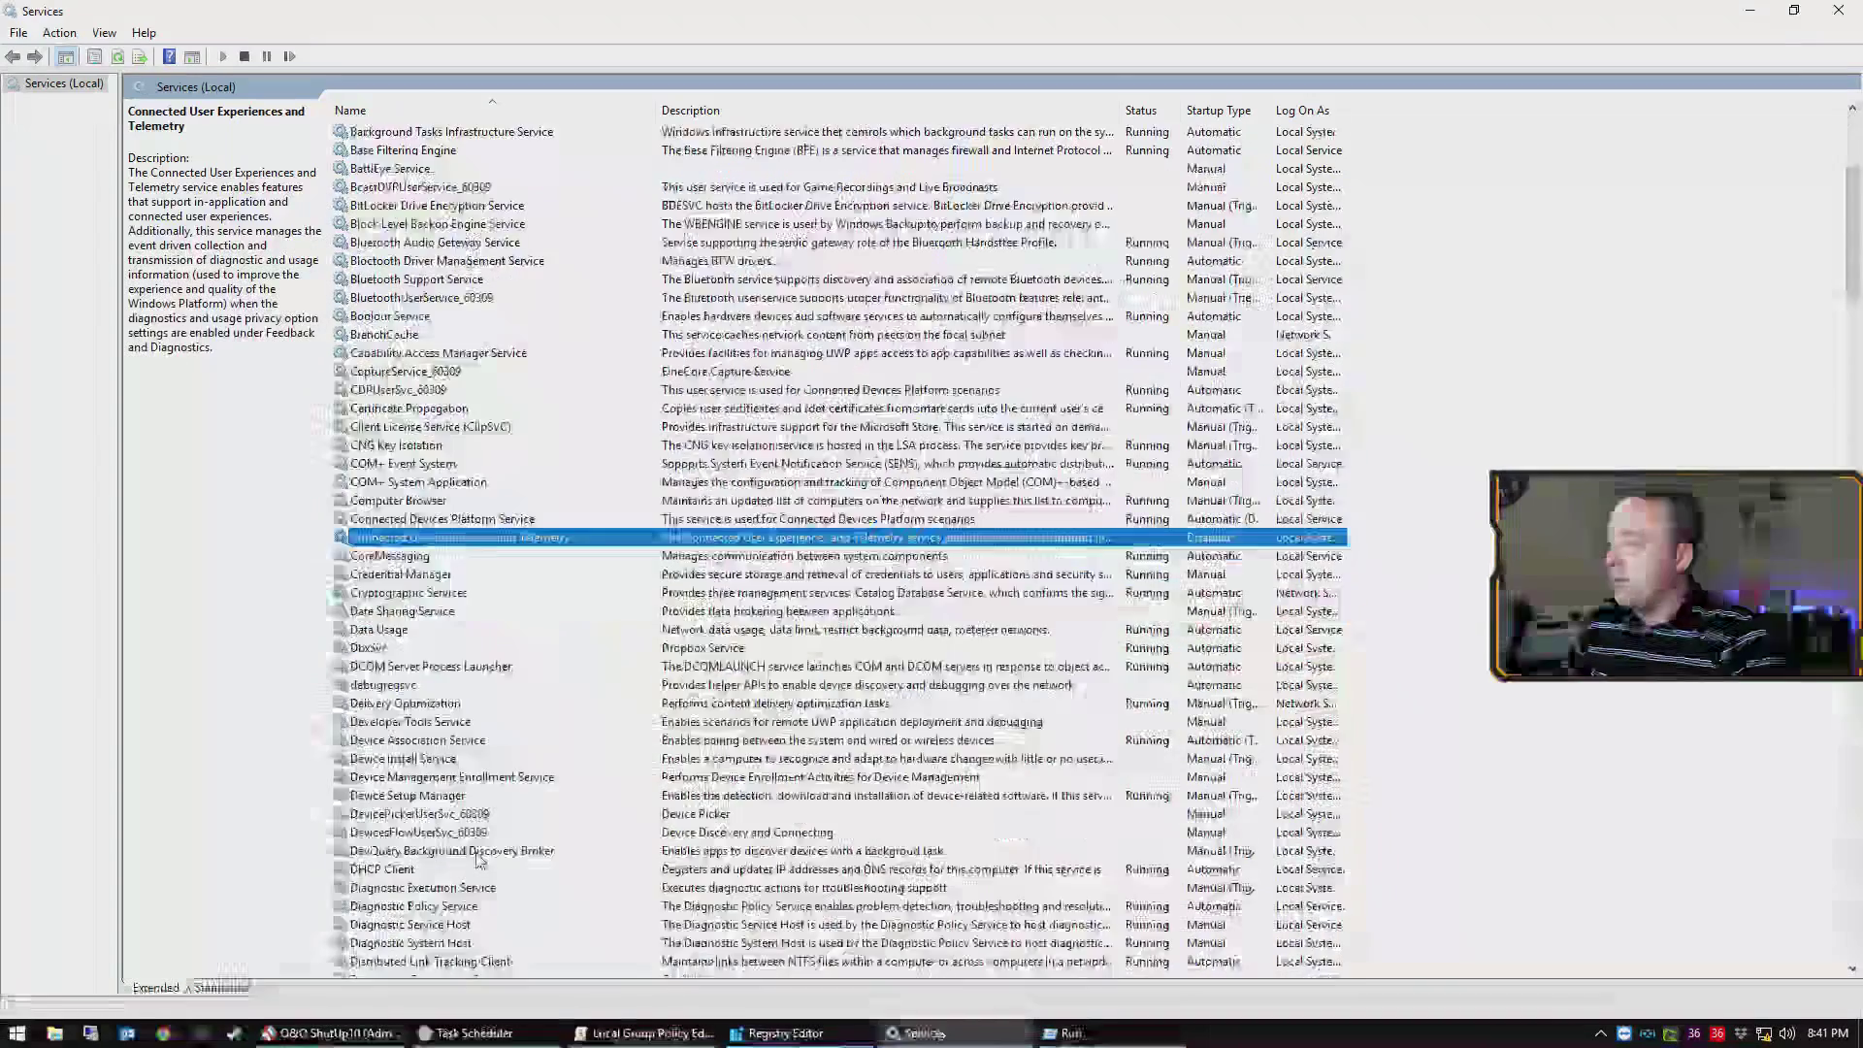
Confirm dmwappushsvc is Disabled, then close the Services window and the Run box
double_click(427, 885)
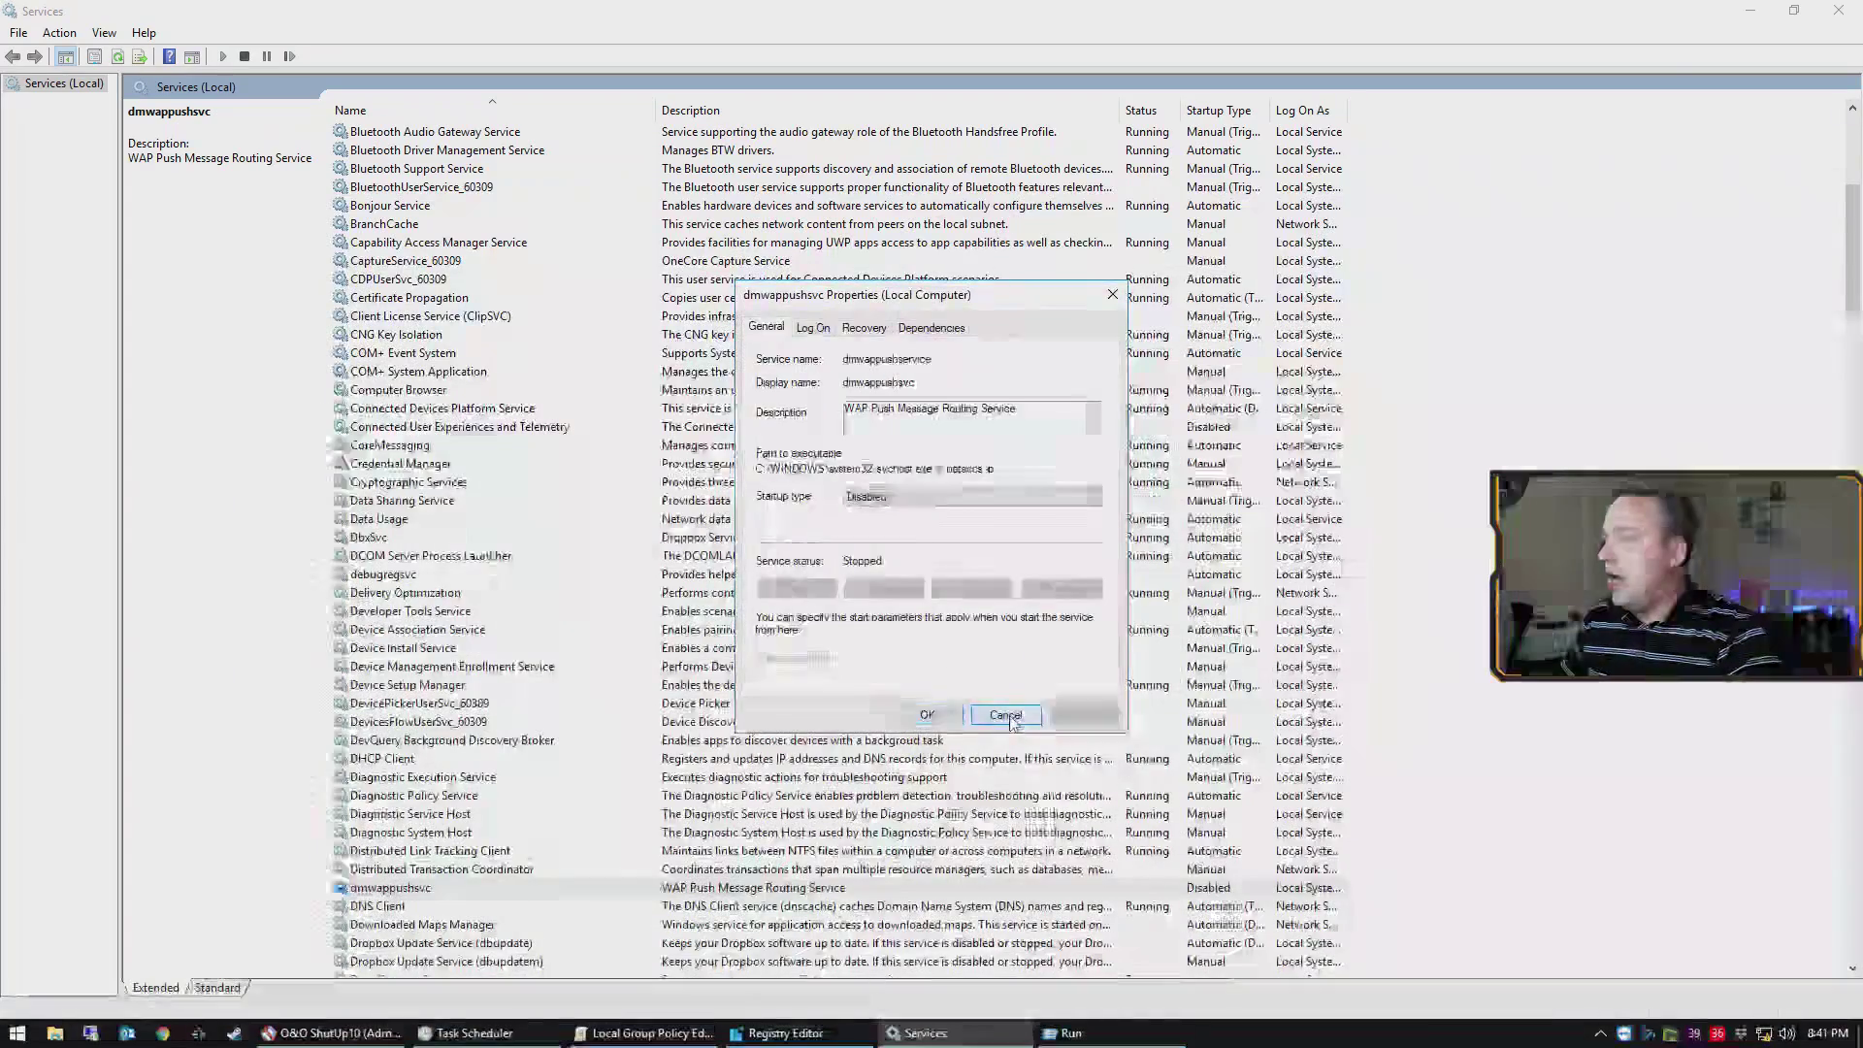
click(1007, 716)
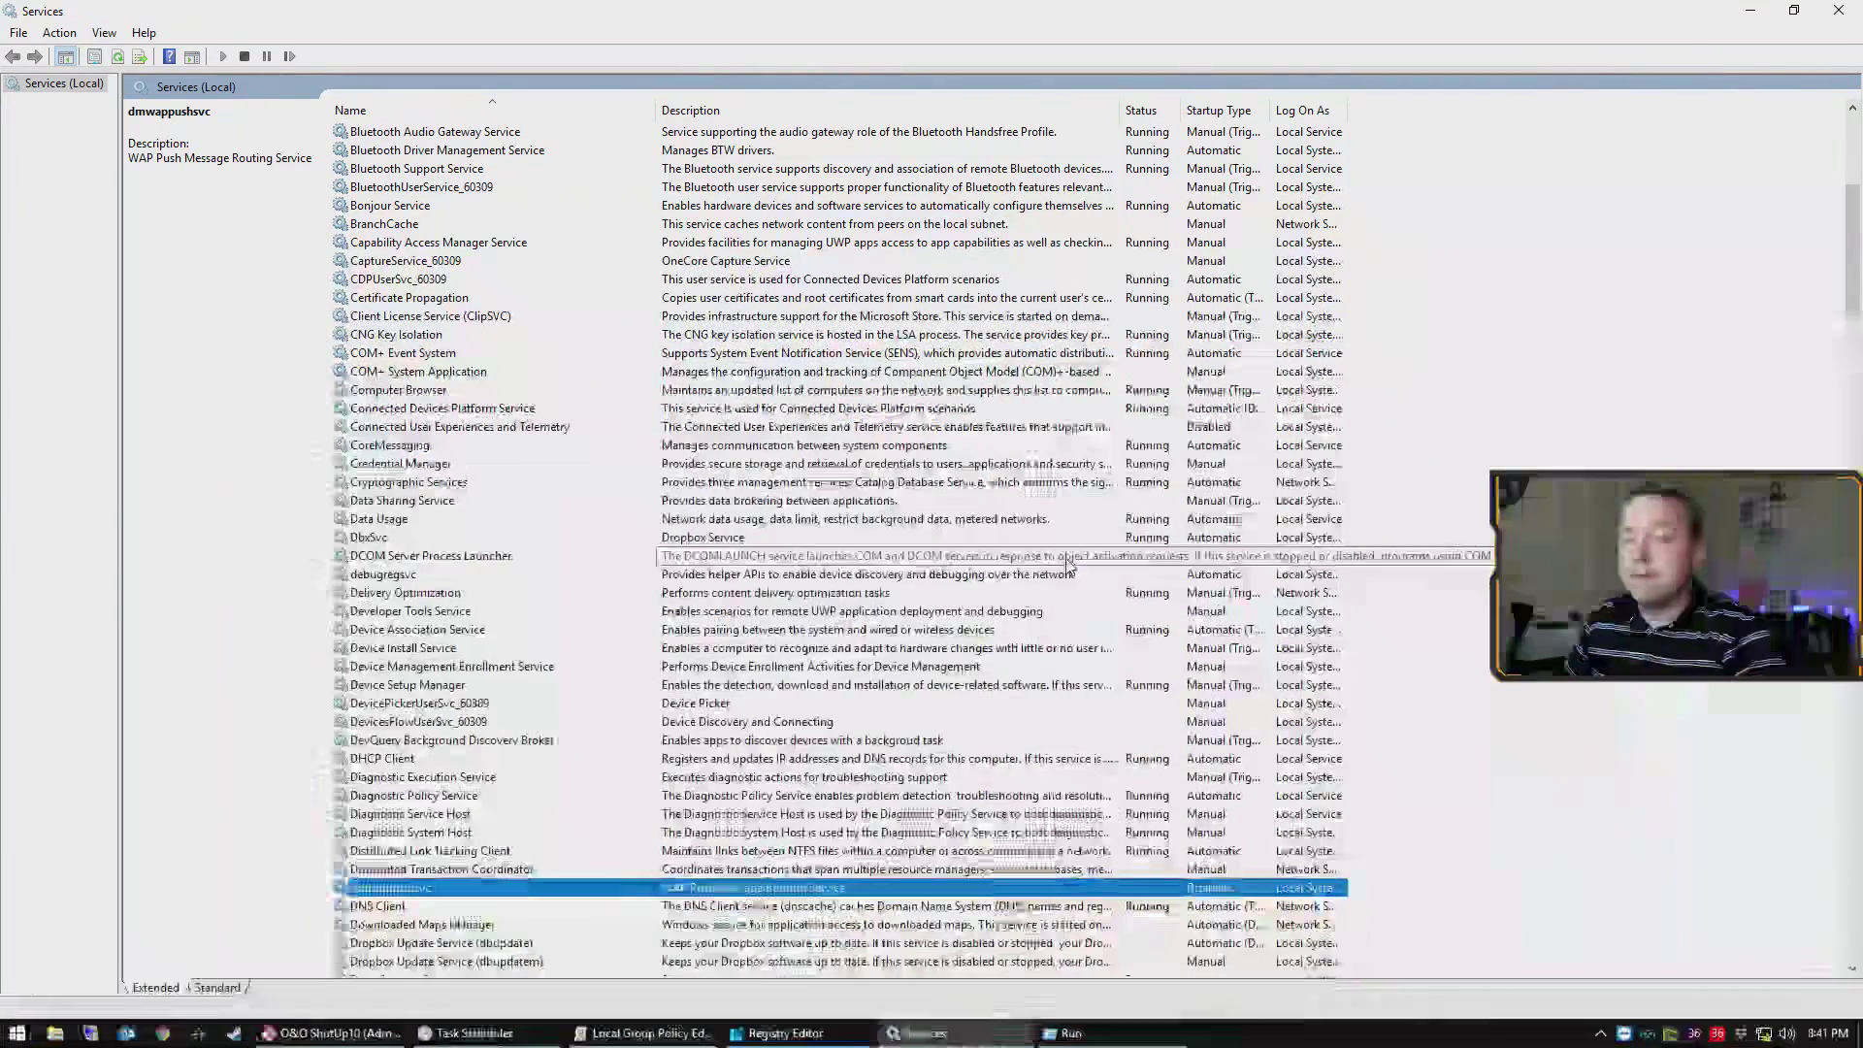
key(alt+F4)
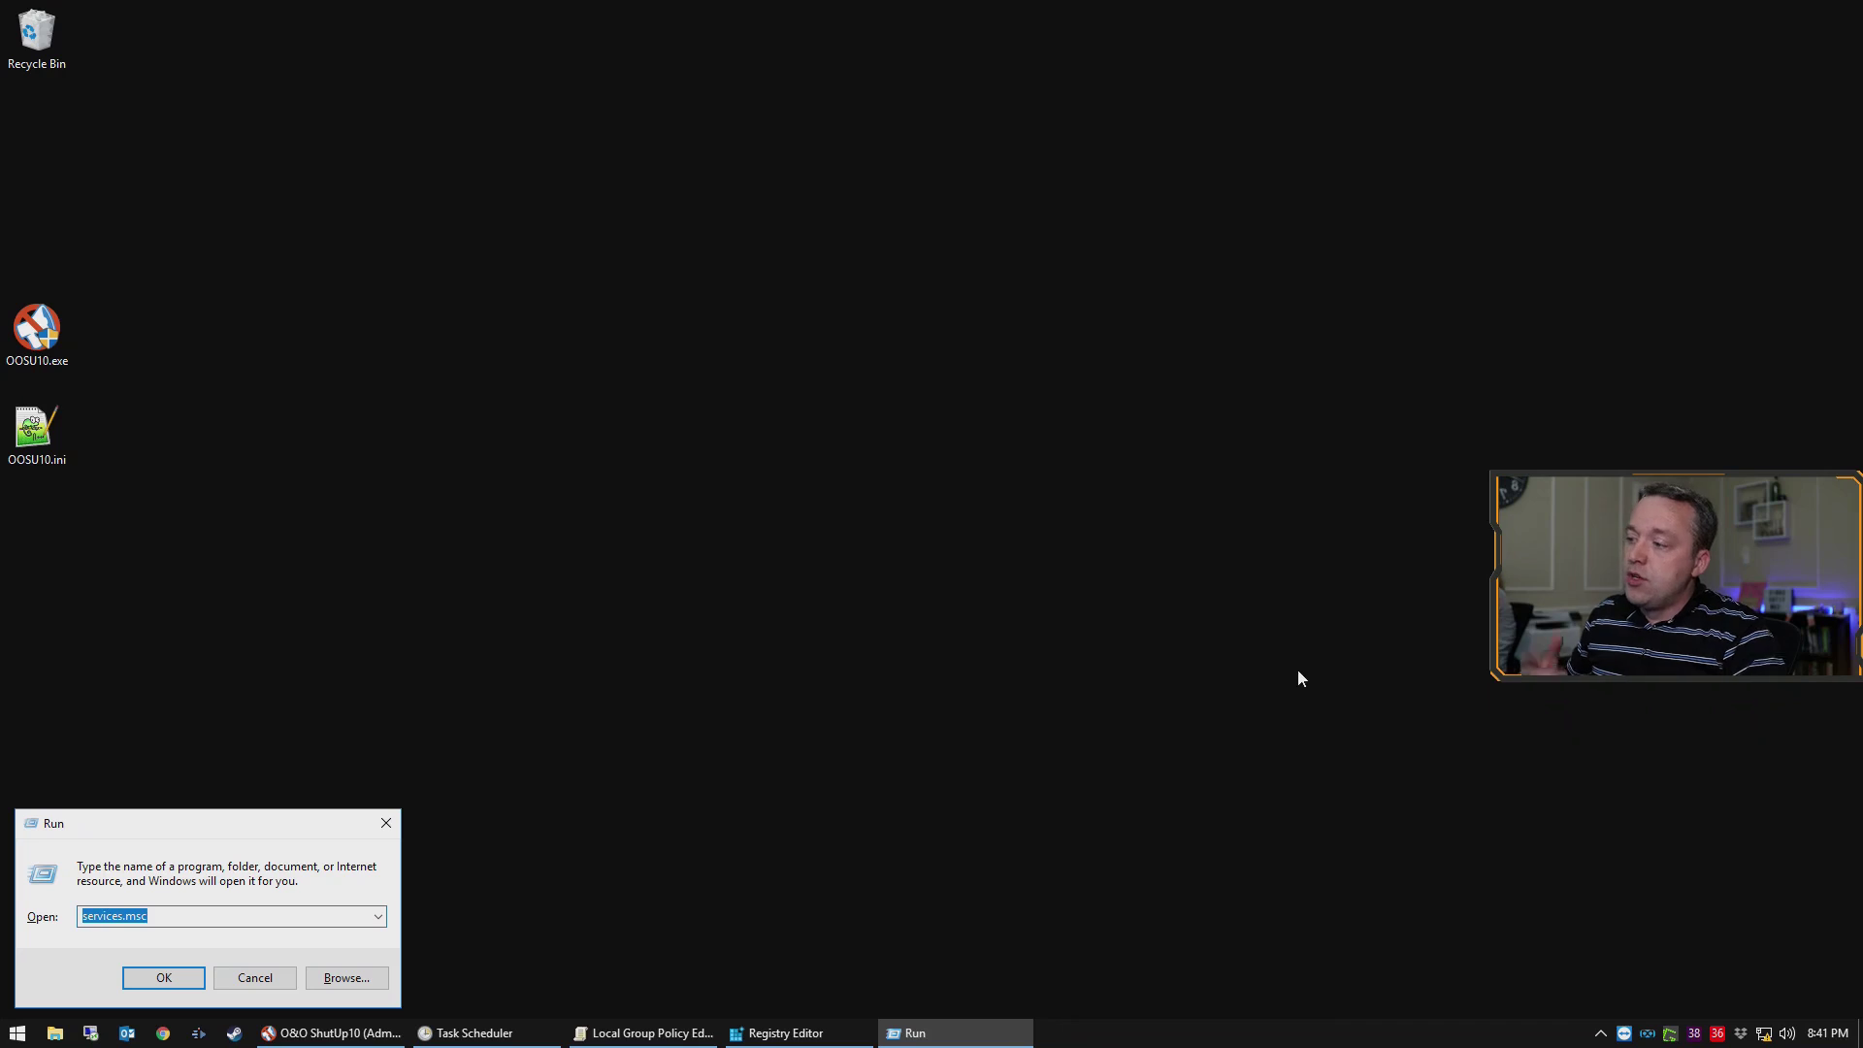
click(386, 822)
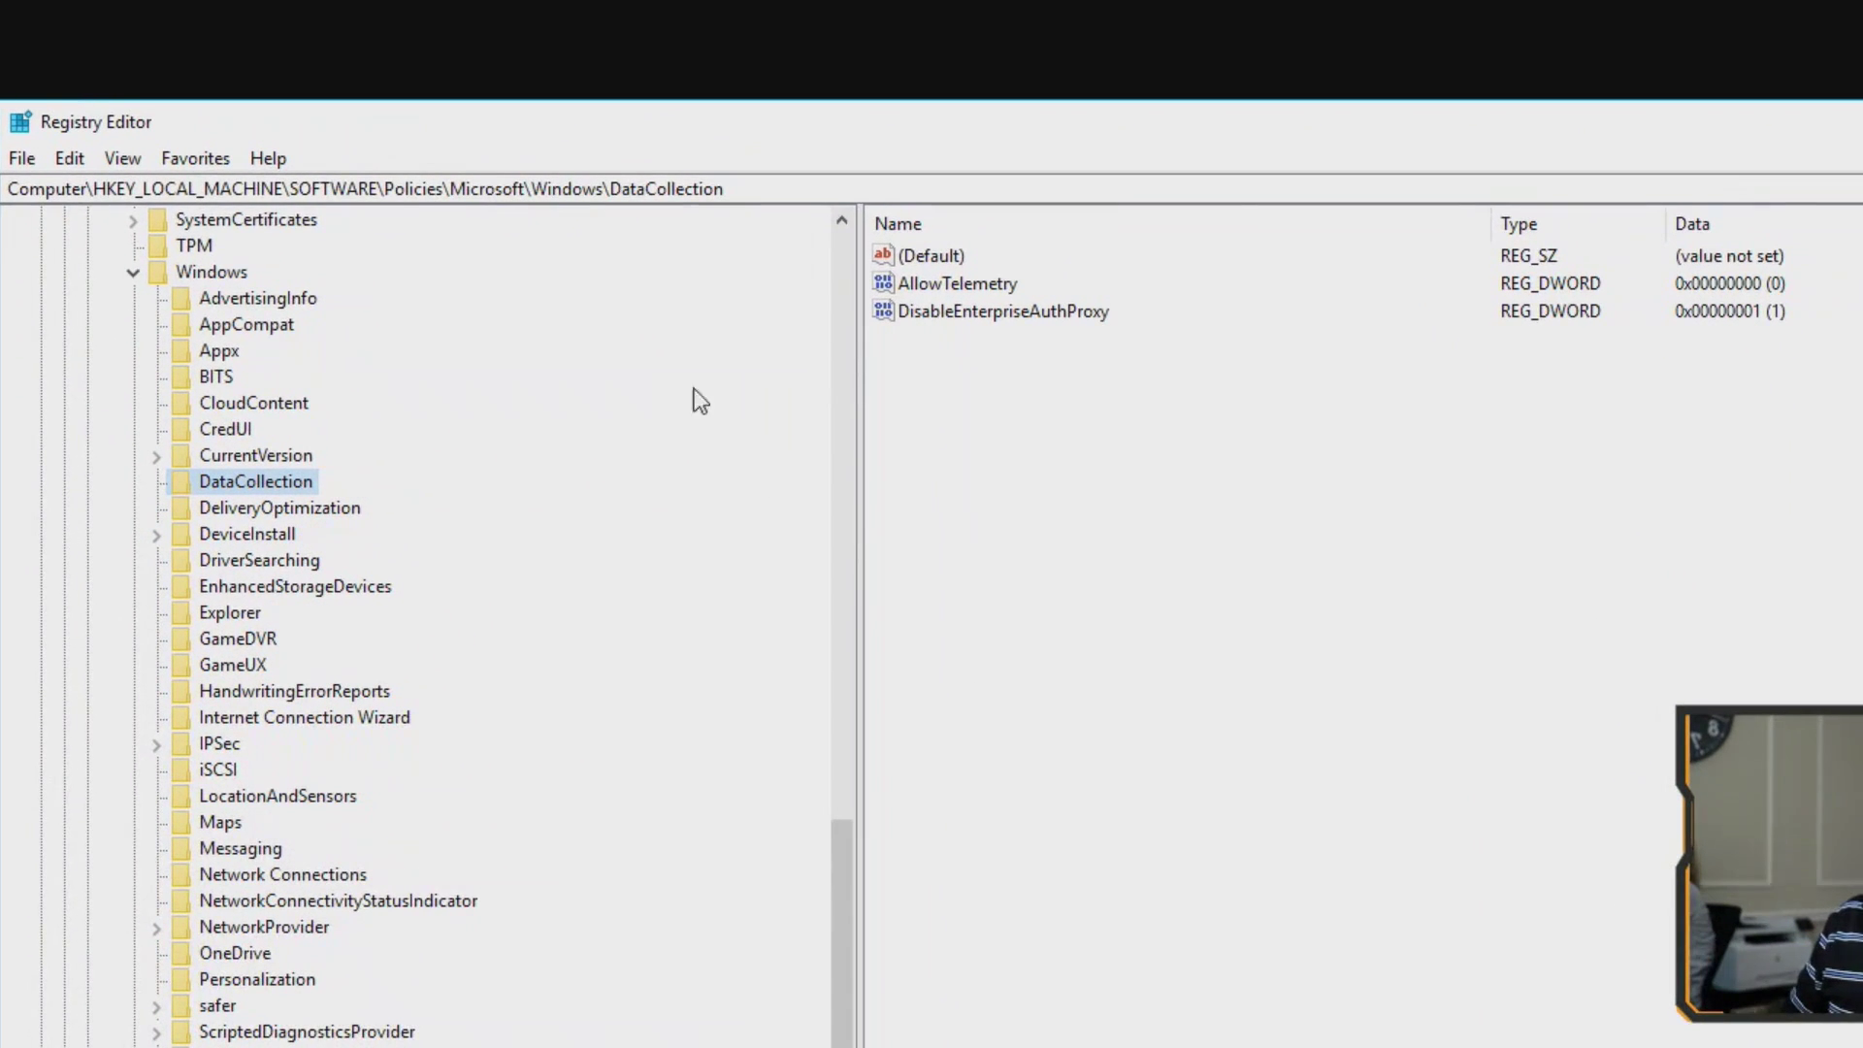
Check the DataCollection policy key path and confirm AllowTelemetry is a REG_DWORD of 0
drag(770, 181, 6, 180)
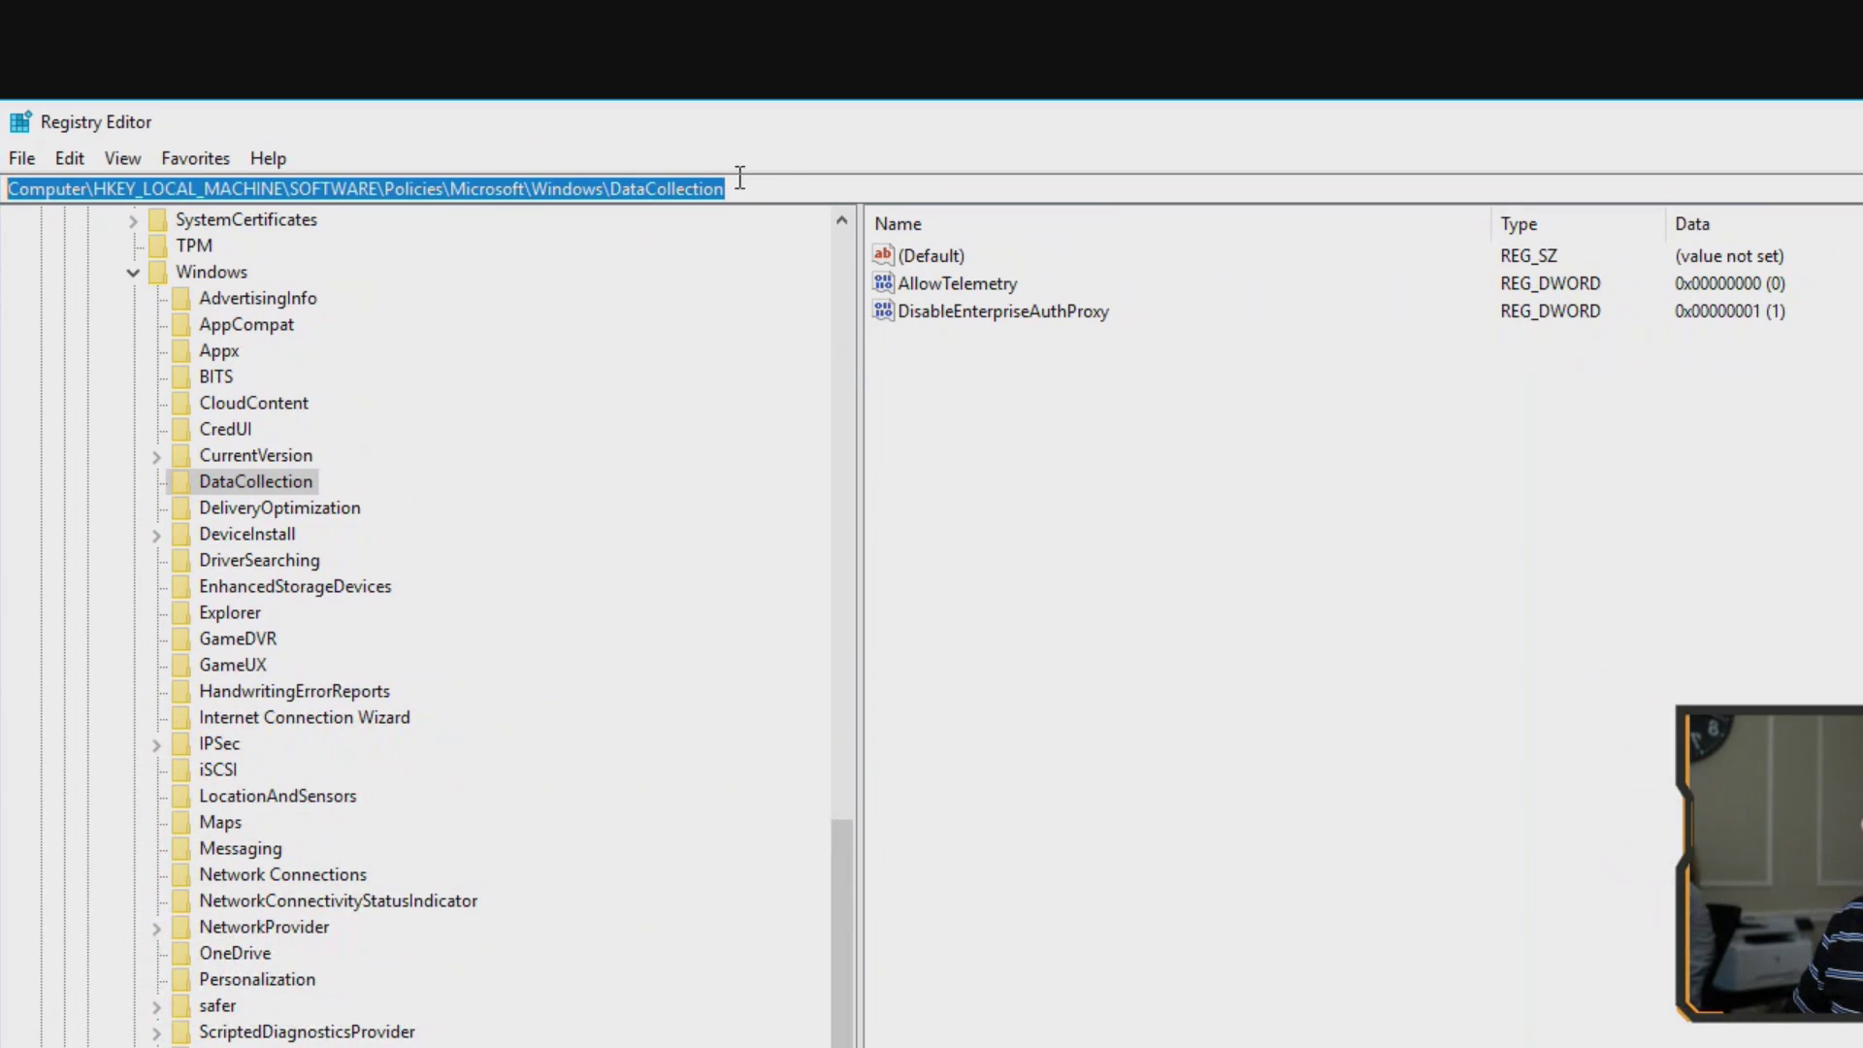
click(786, 187)
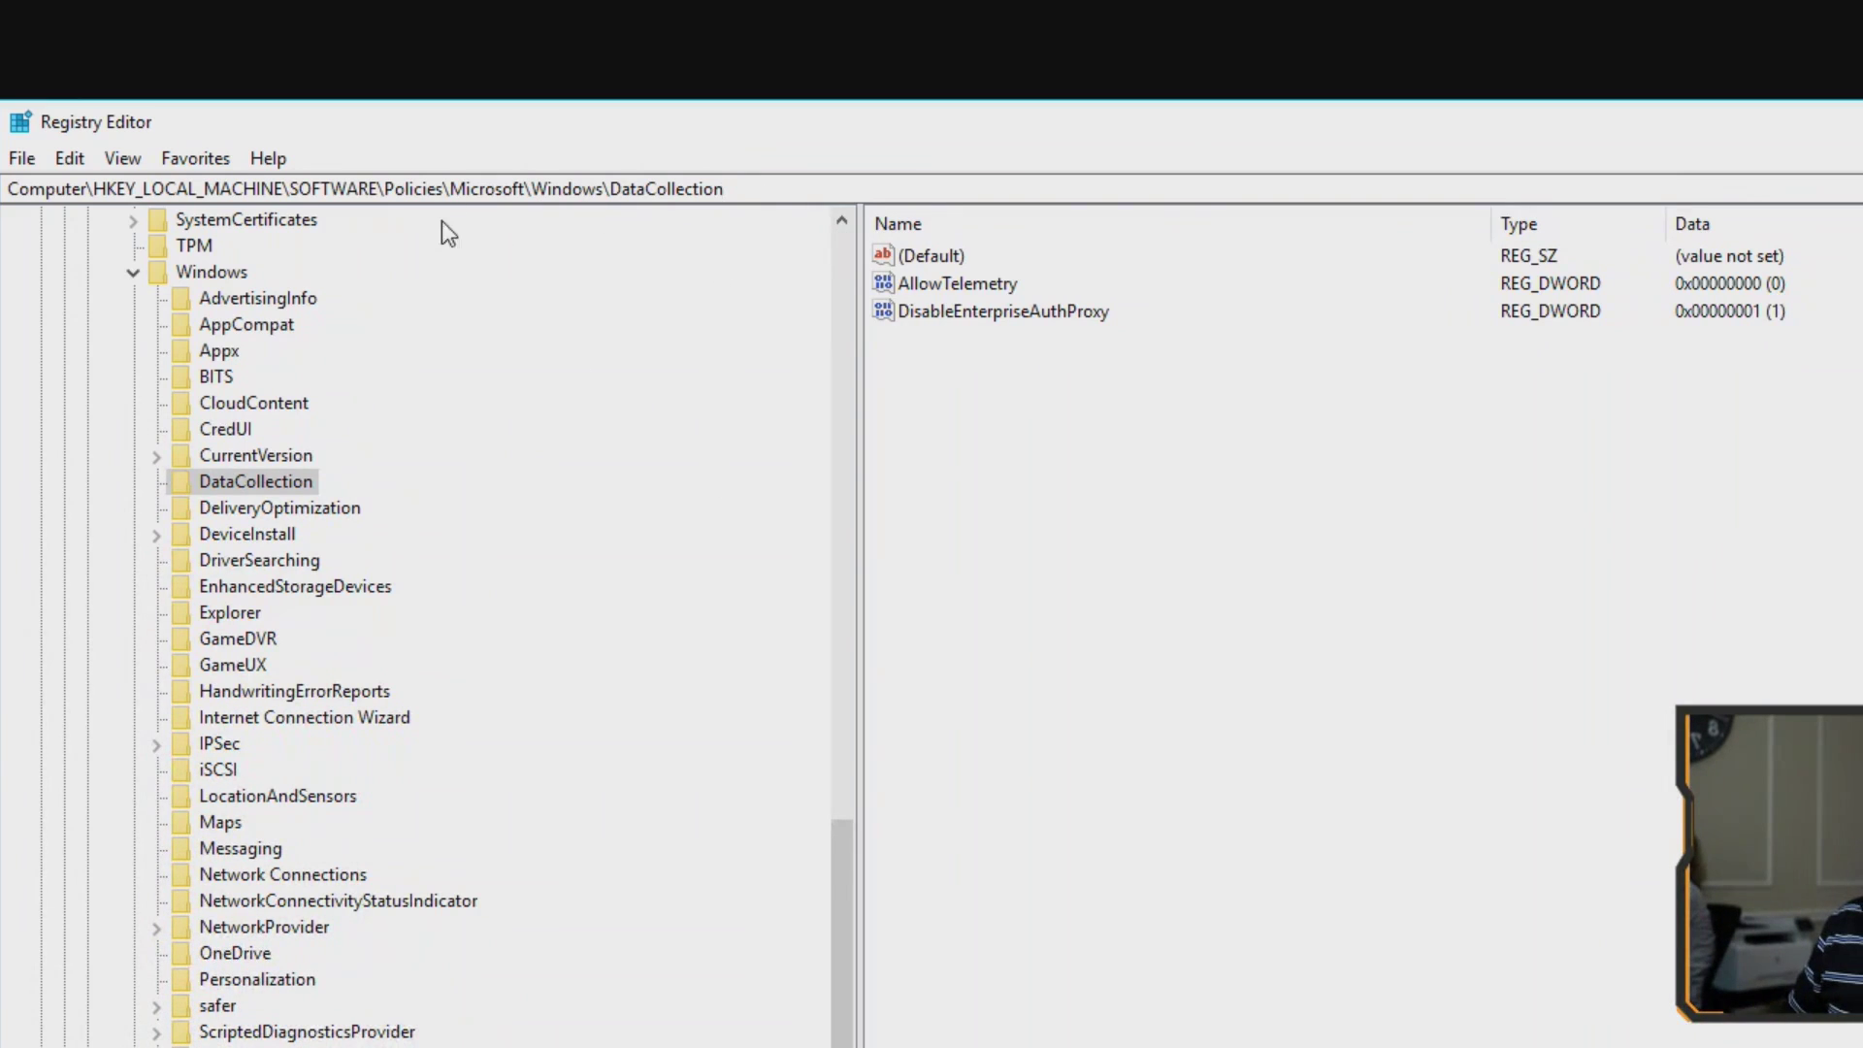
click(940, 286)
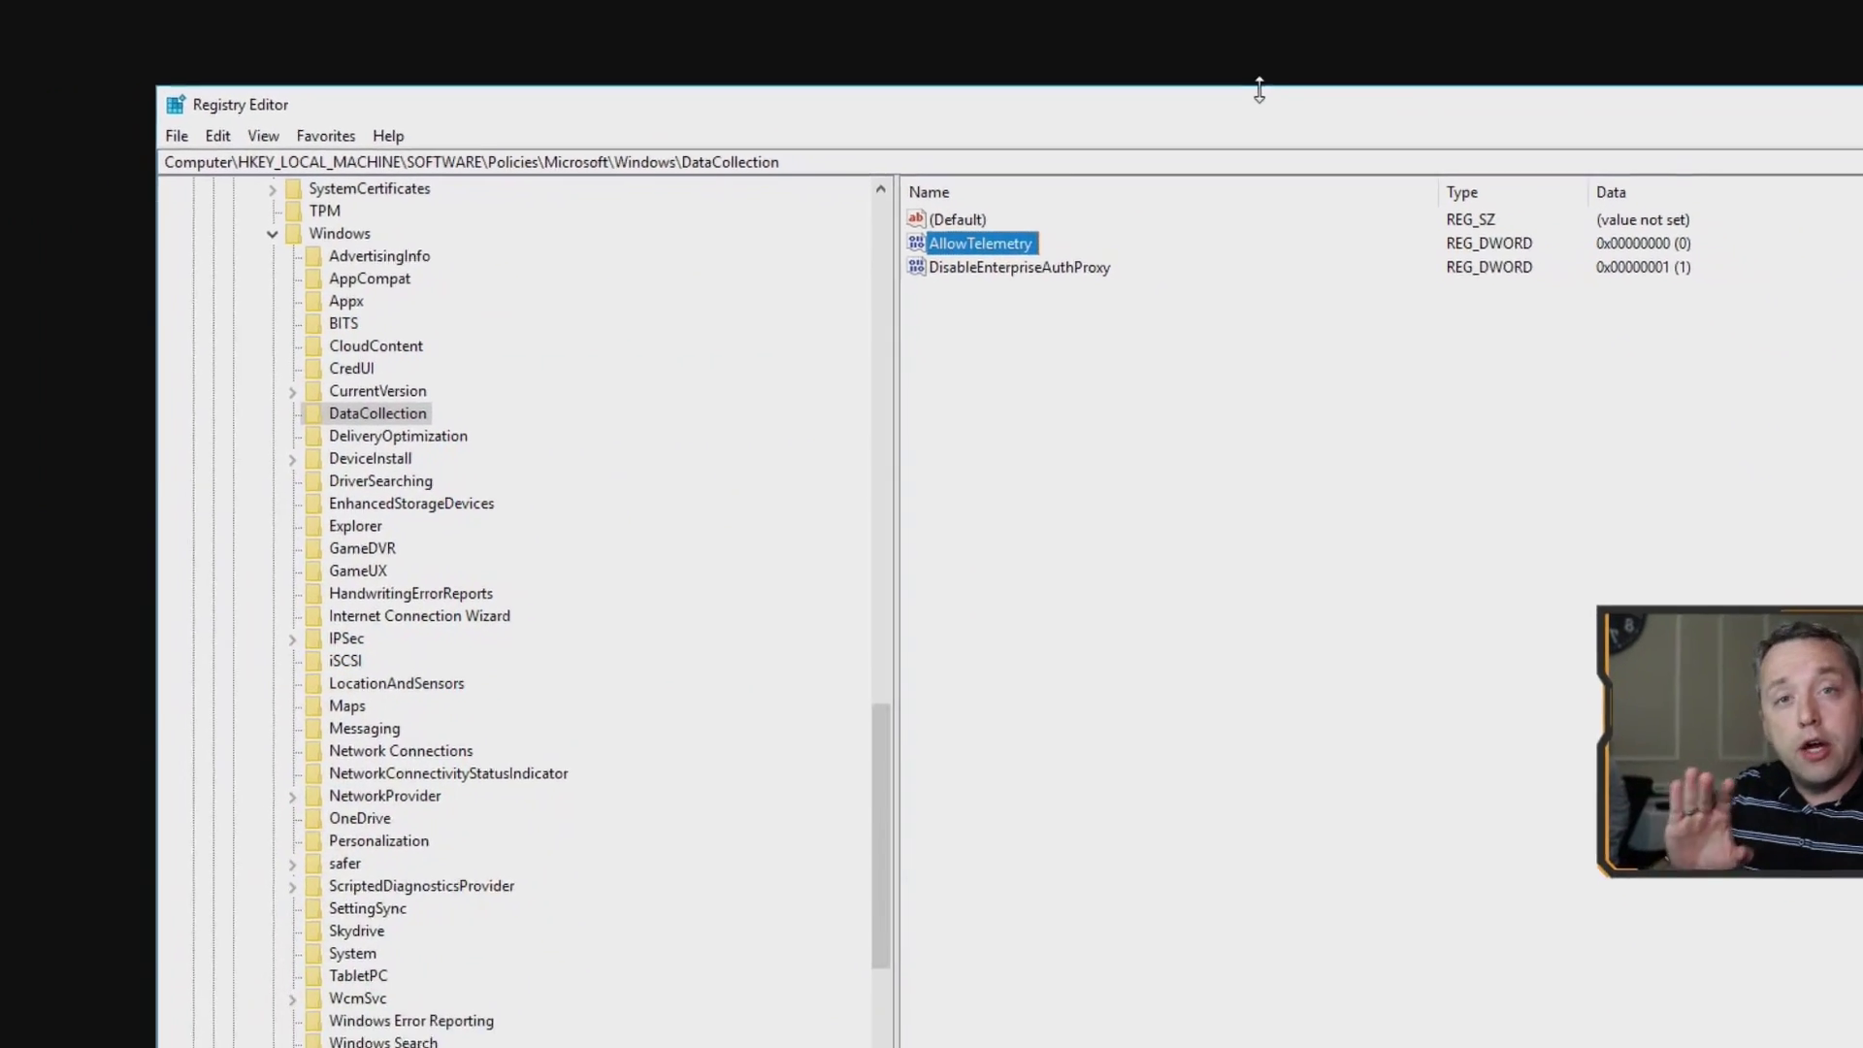
right_click(1269, 118)
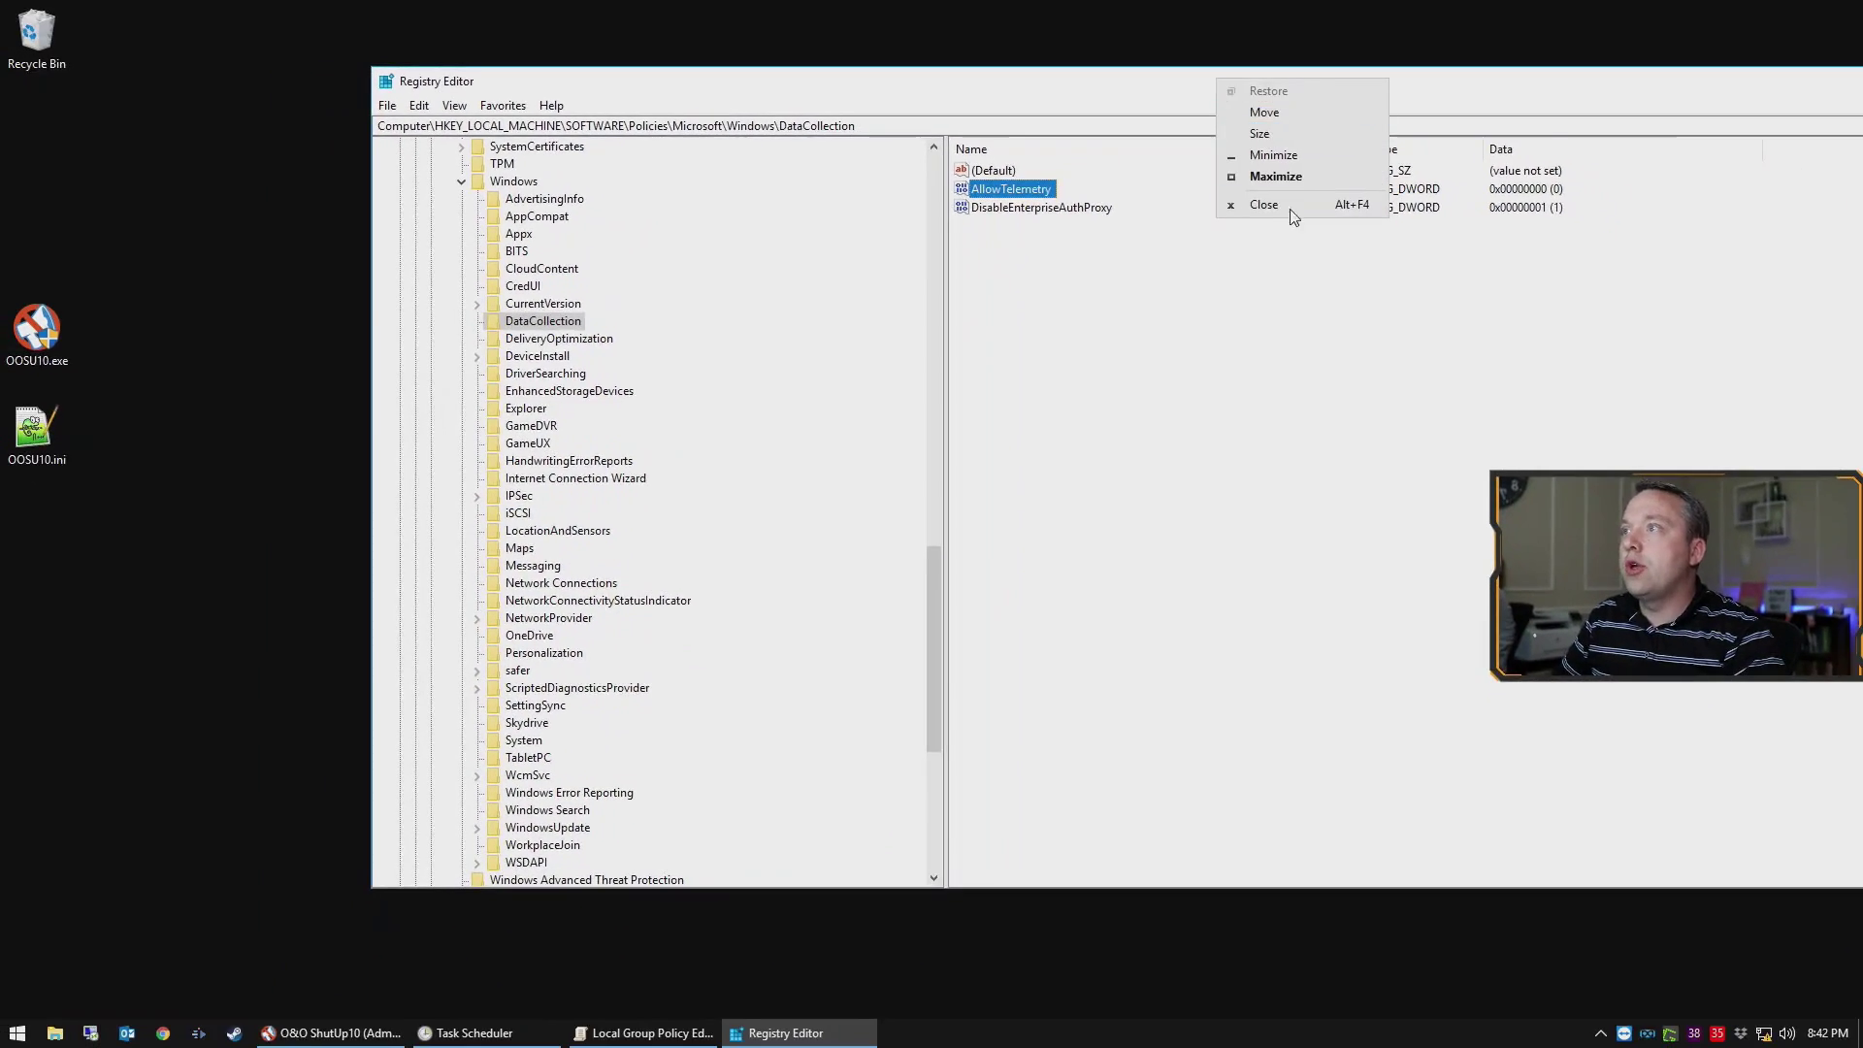
Close Registry Editor and launch gpedit.msc, maximizing the Local Group Policy Editor
click(1291, 210)
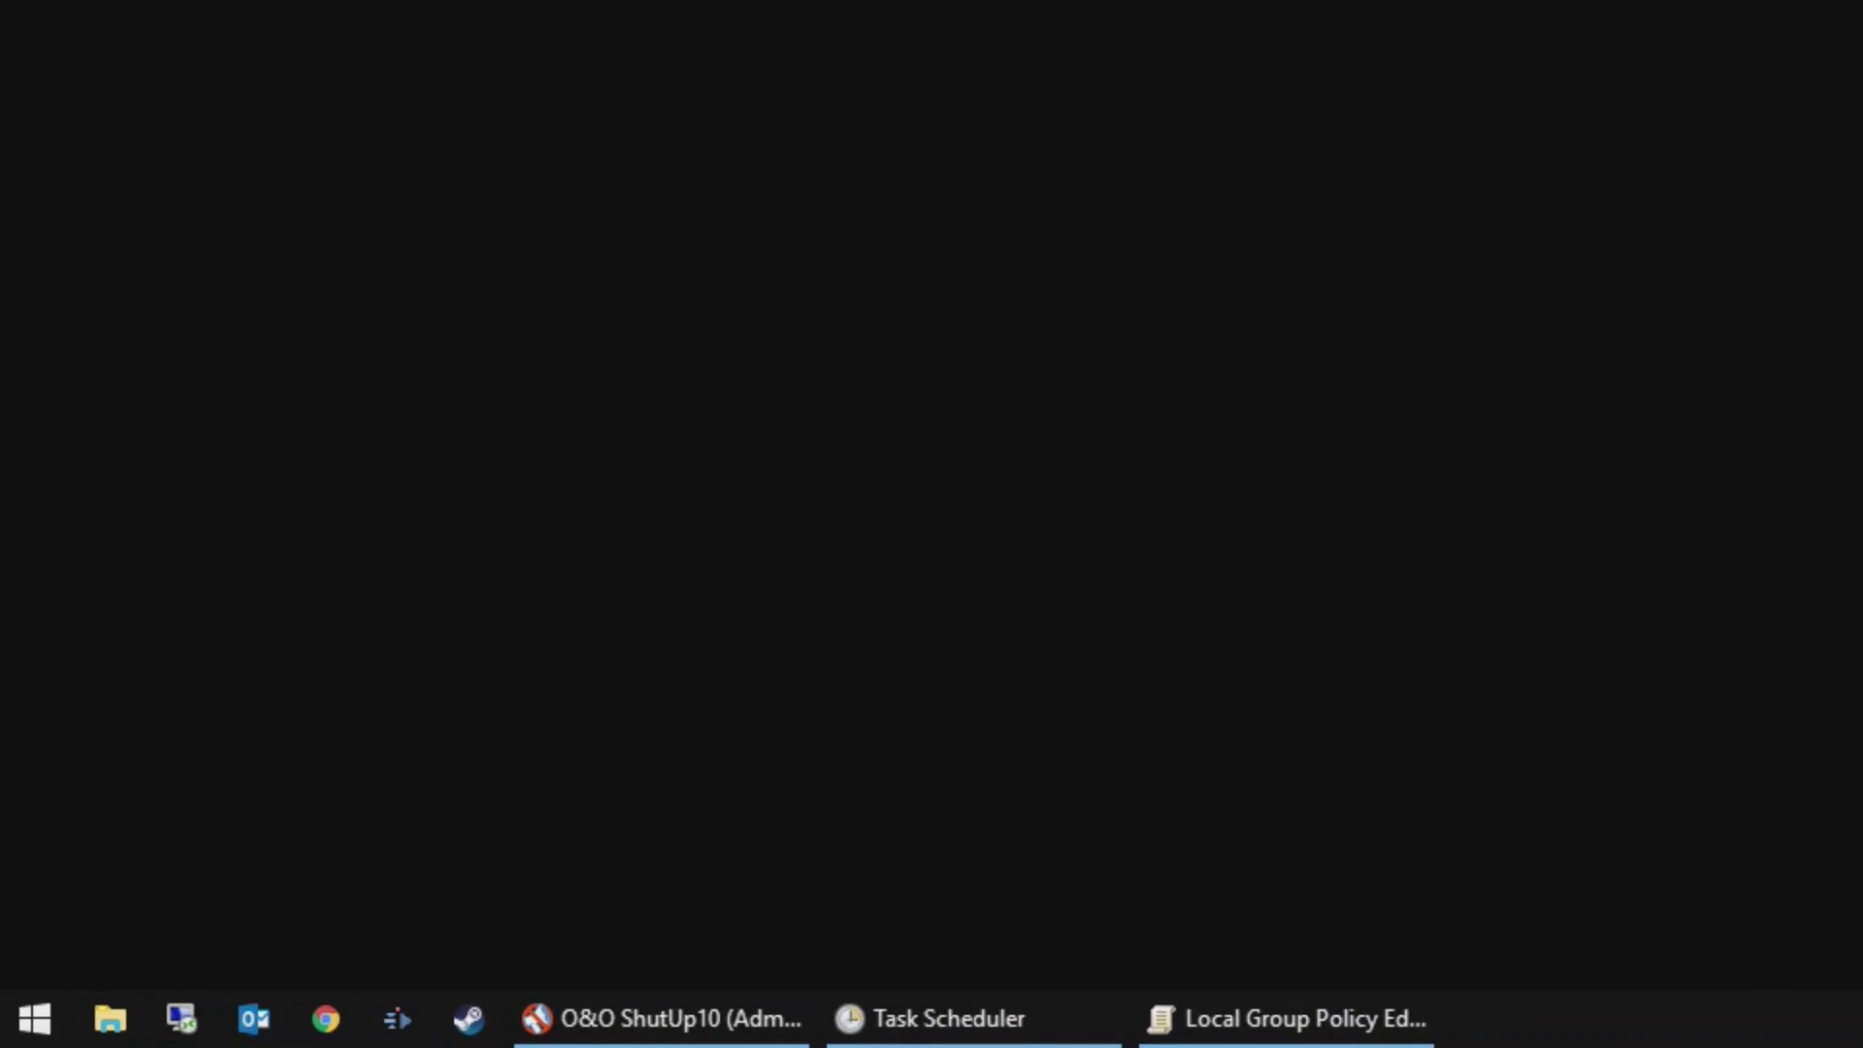
key(super+r)
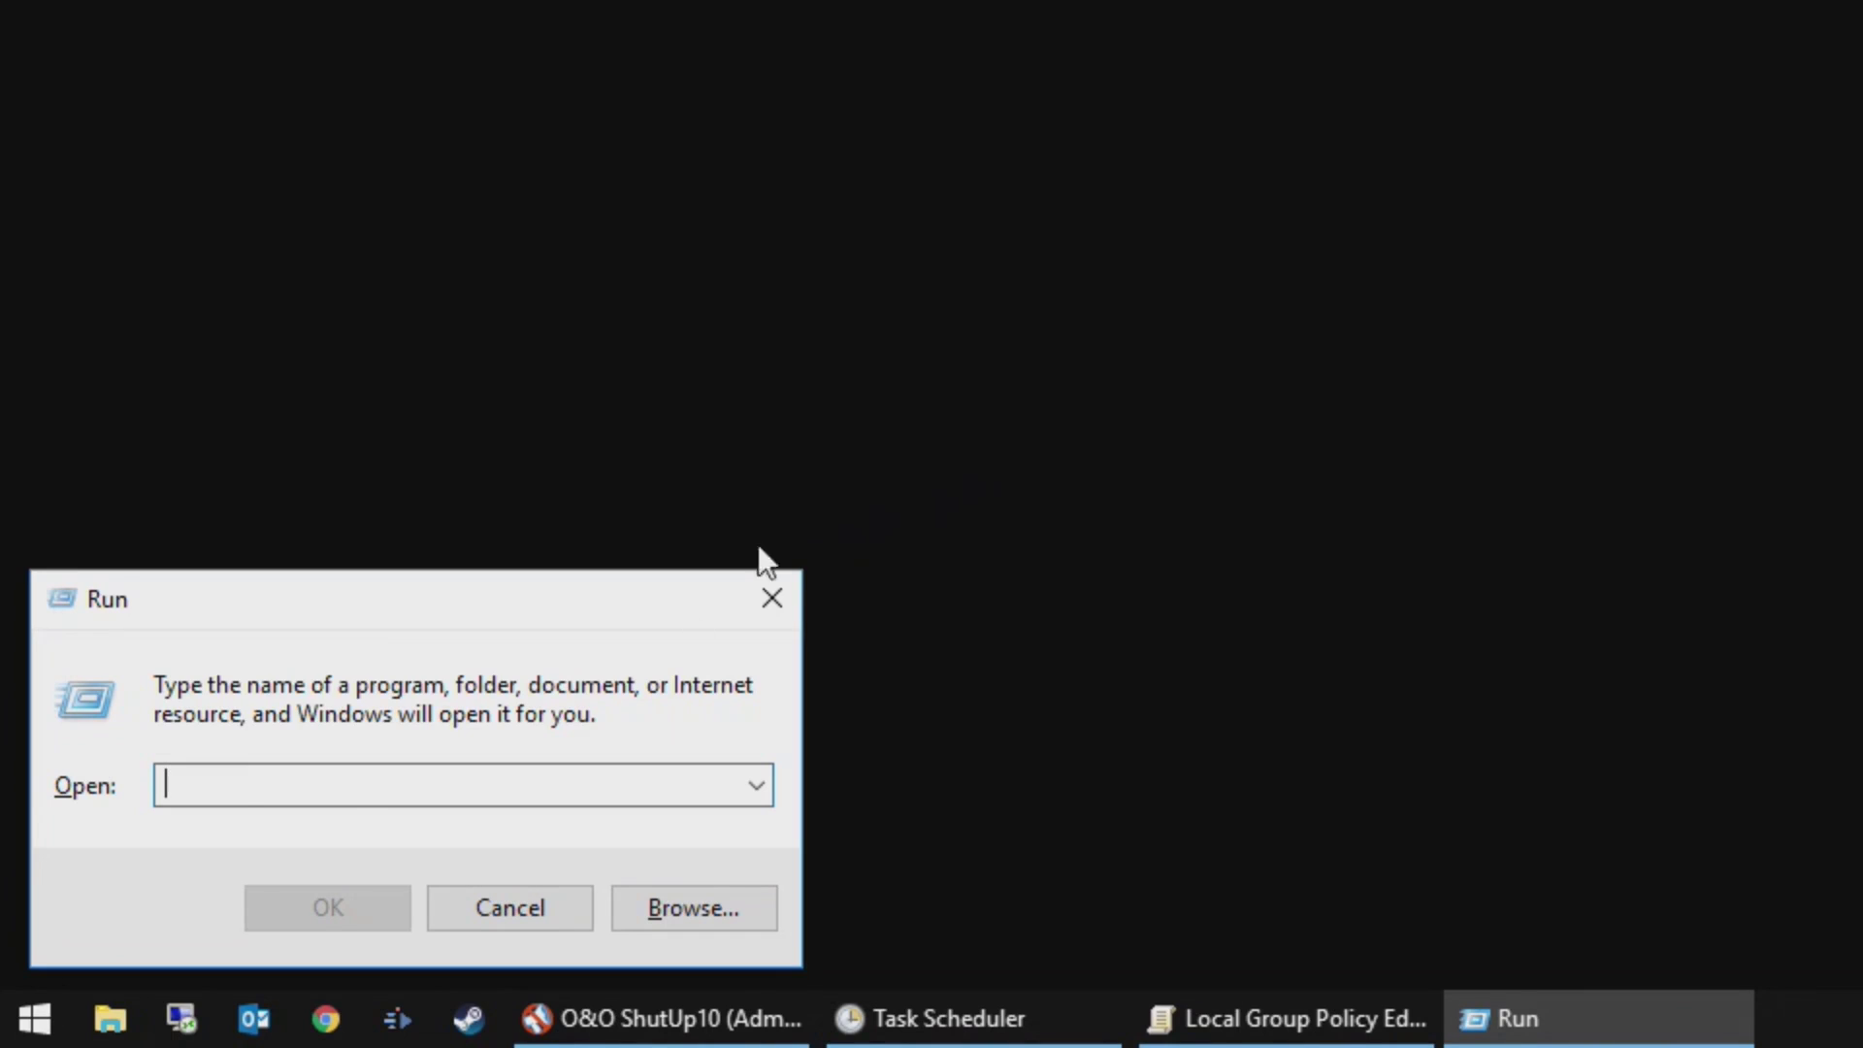
text(g)
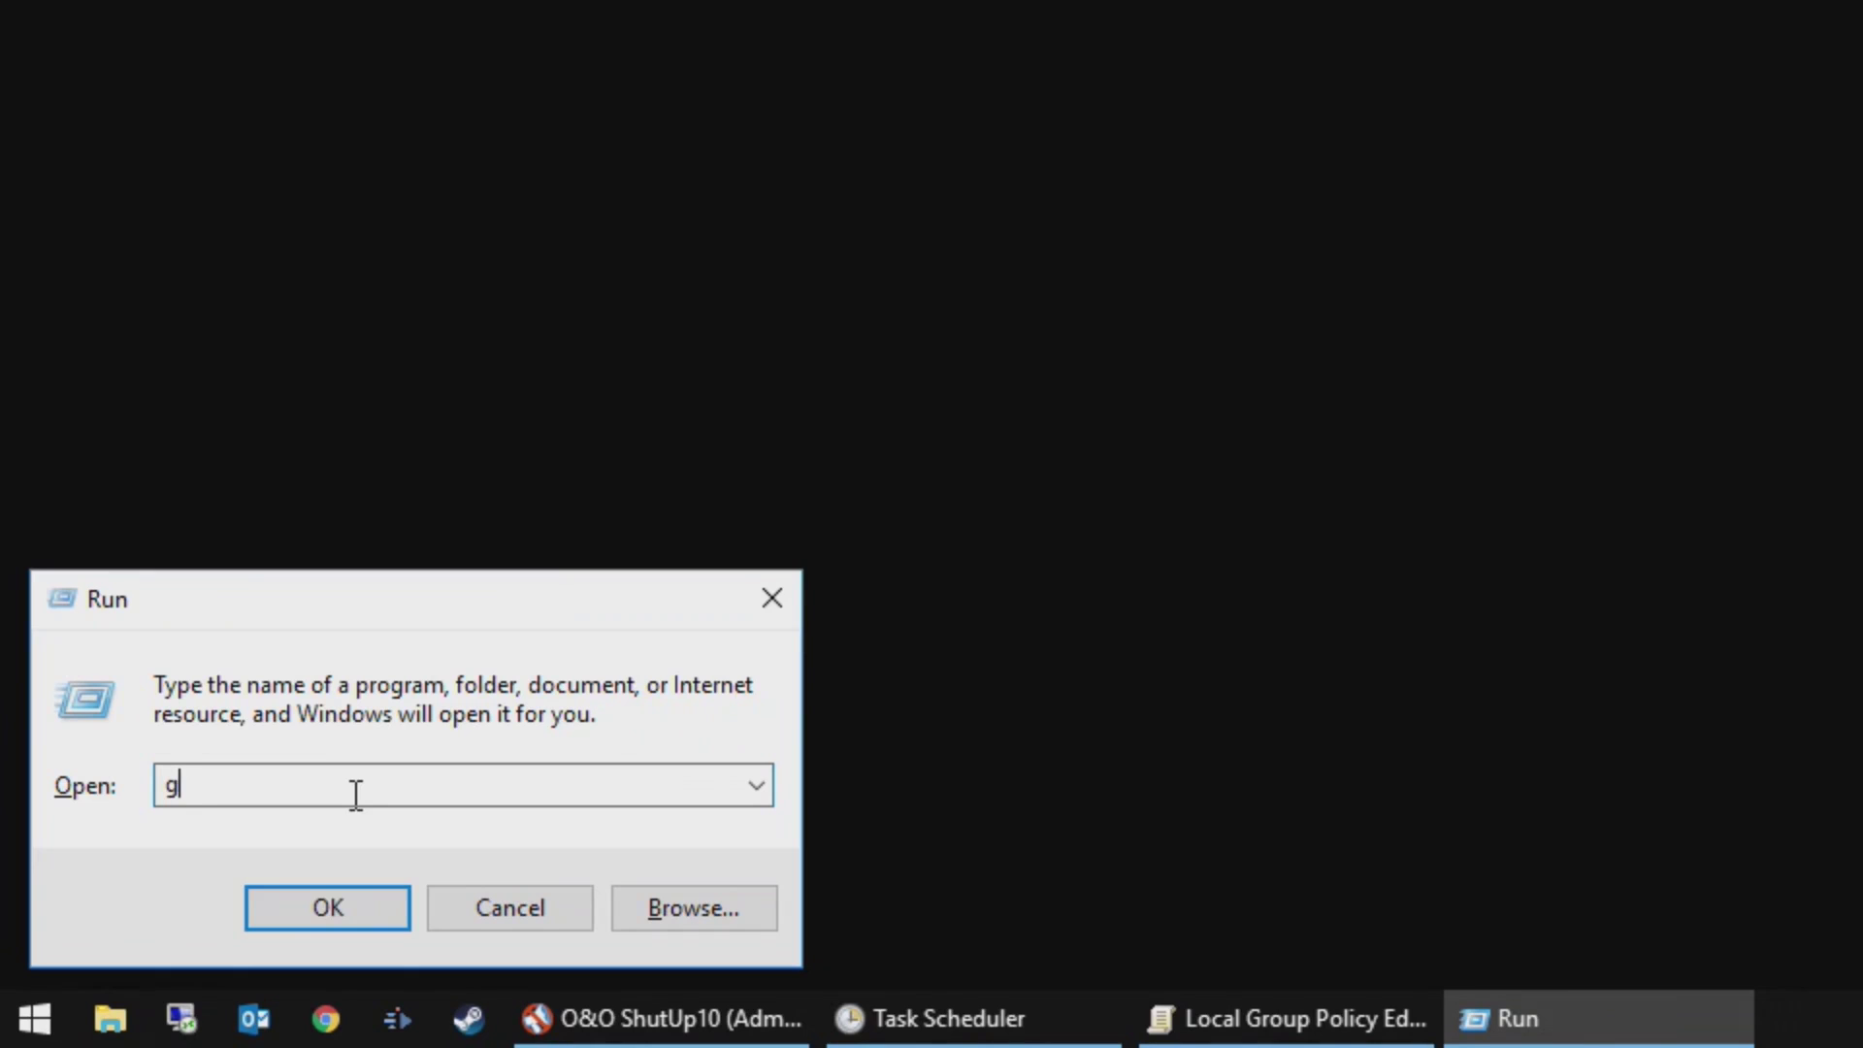
text(pedit.msc)
key(Return)
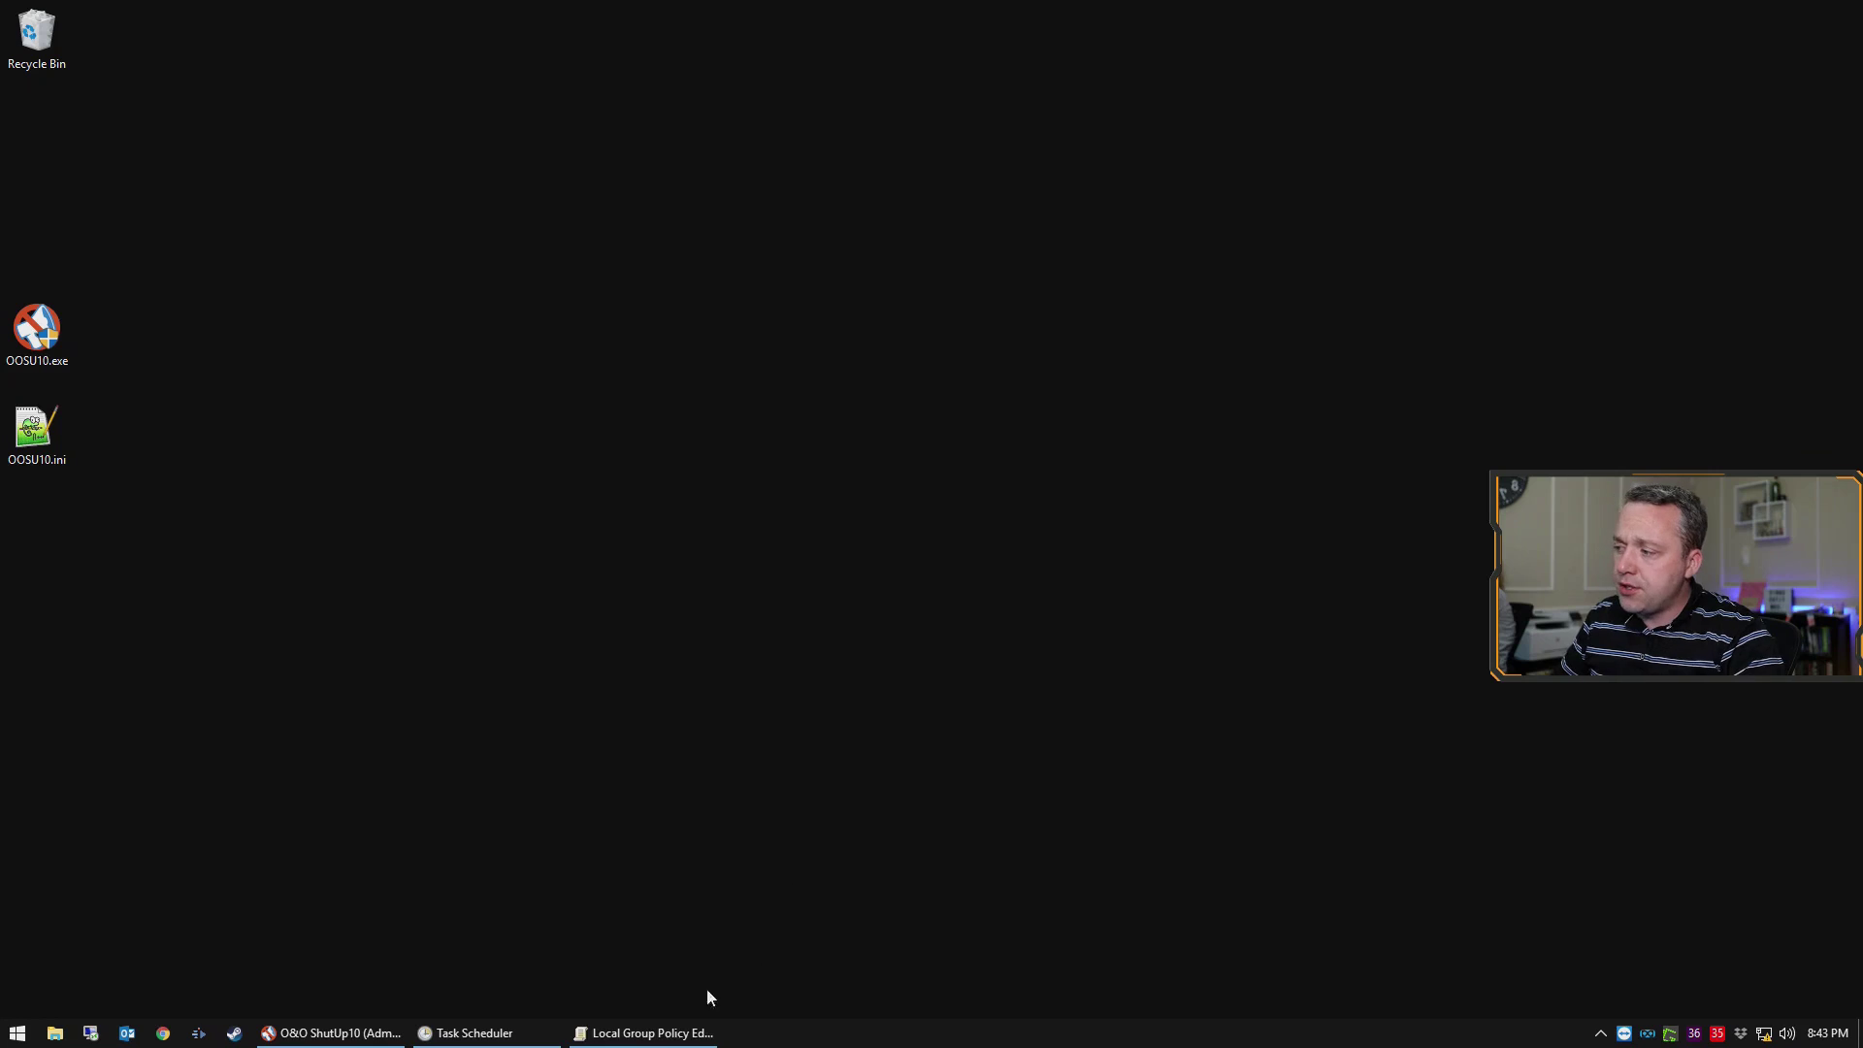
click(1309, 1018)
click(1111, 165)
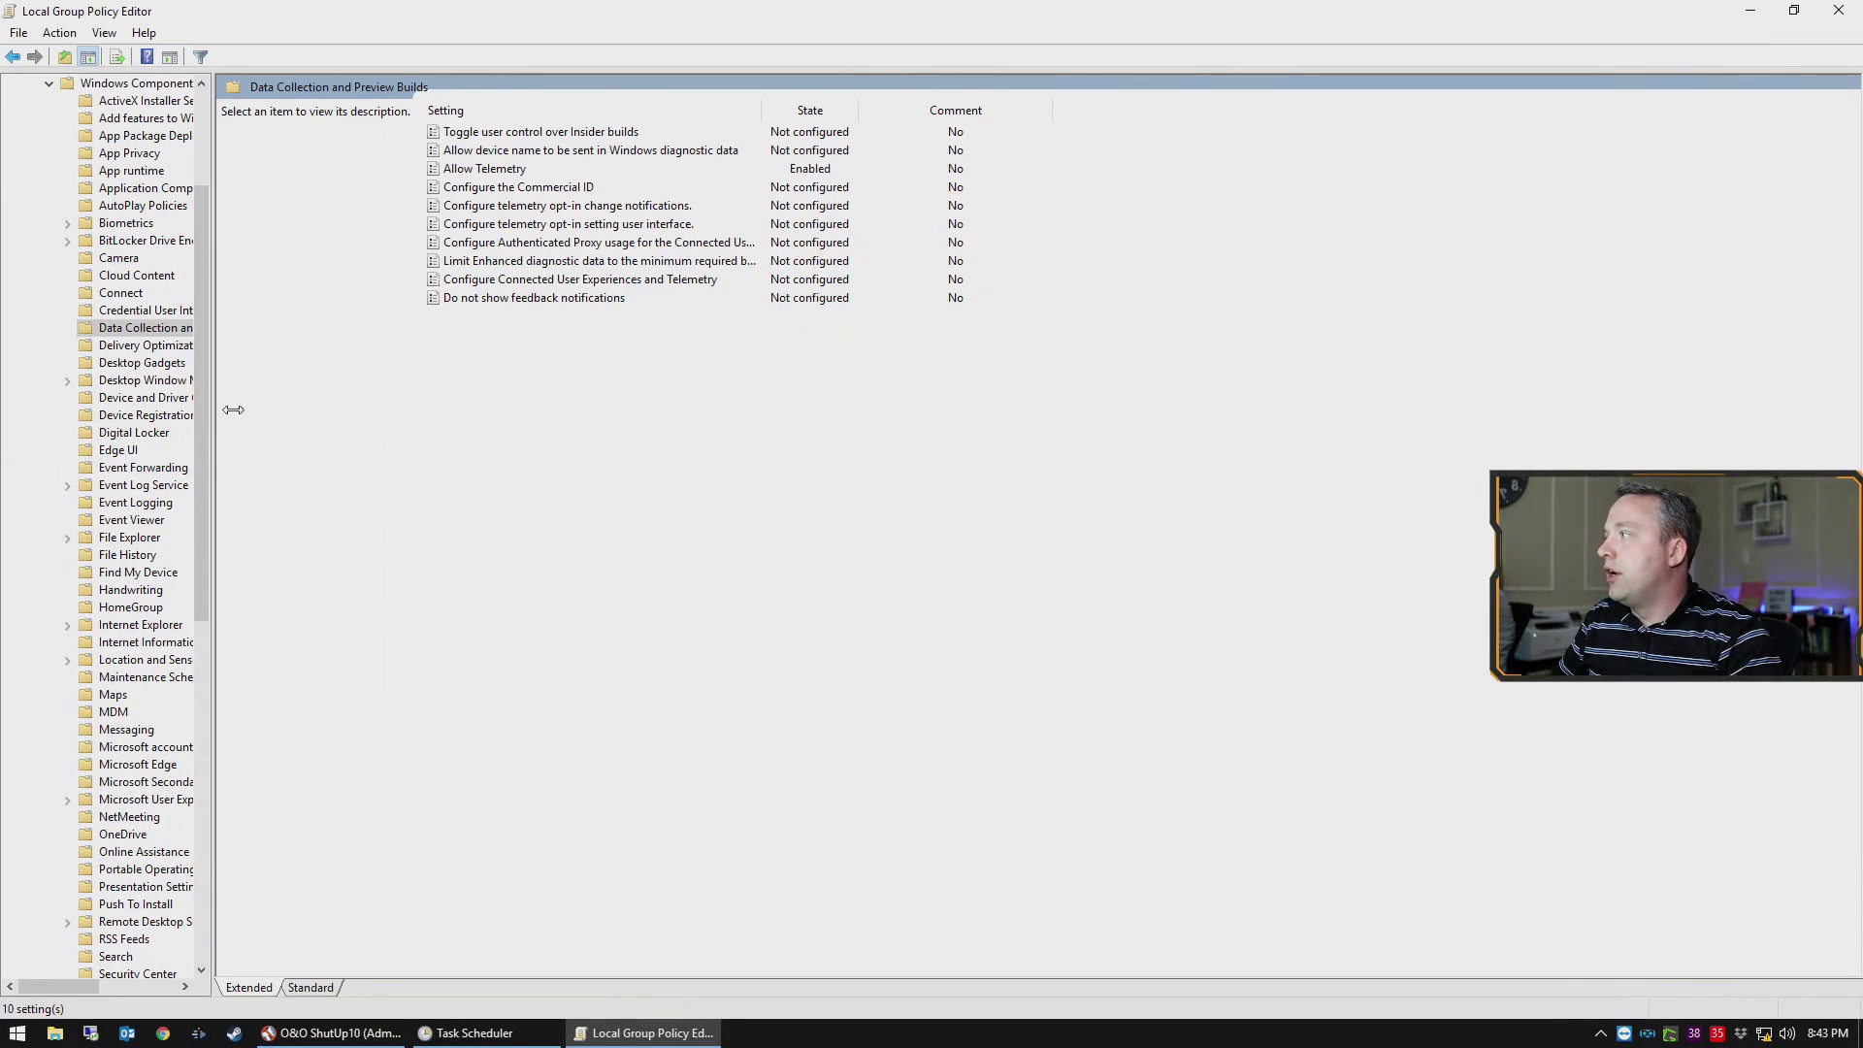
Confirm Allow Telemetry is Enabled at 0 - Security, then close the Group Policy Editor
drag(233, 409, 369, 411)
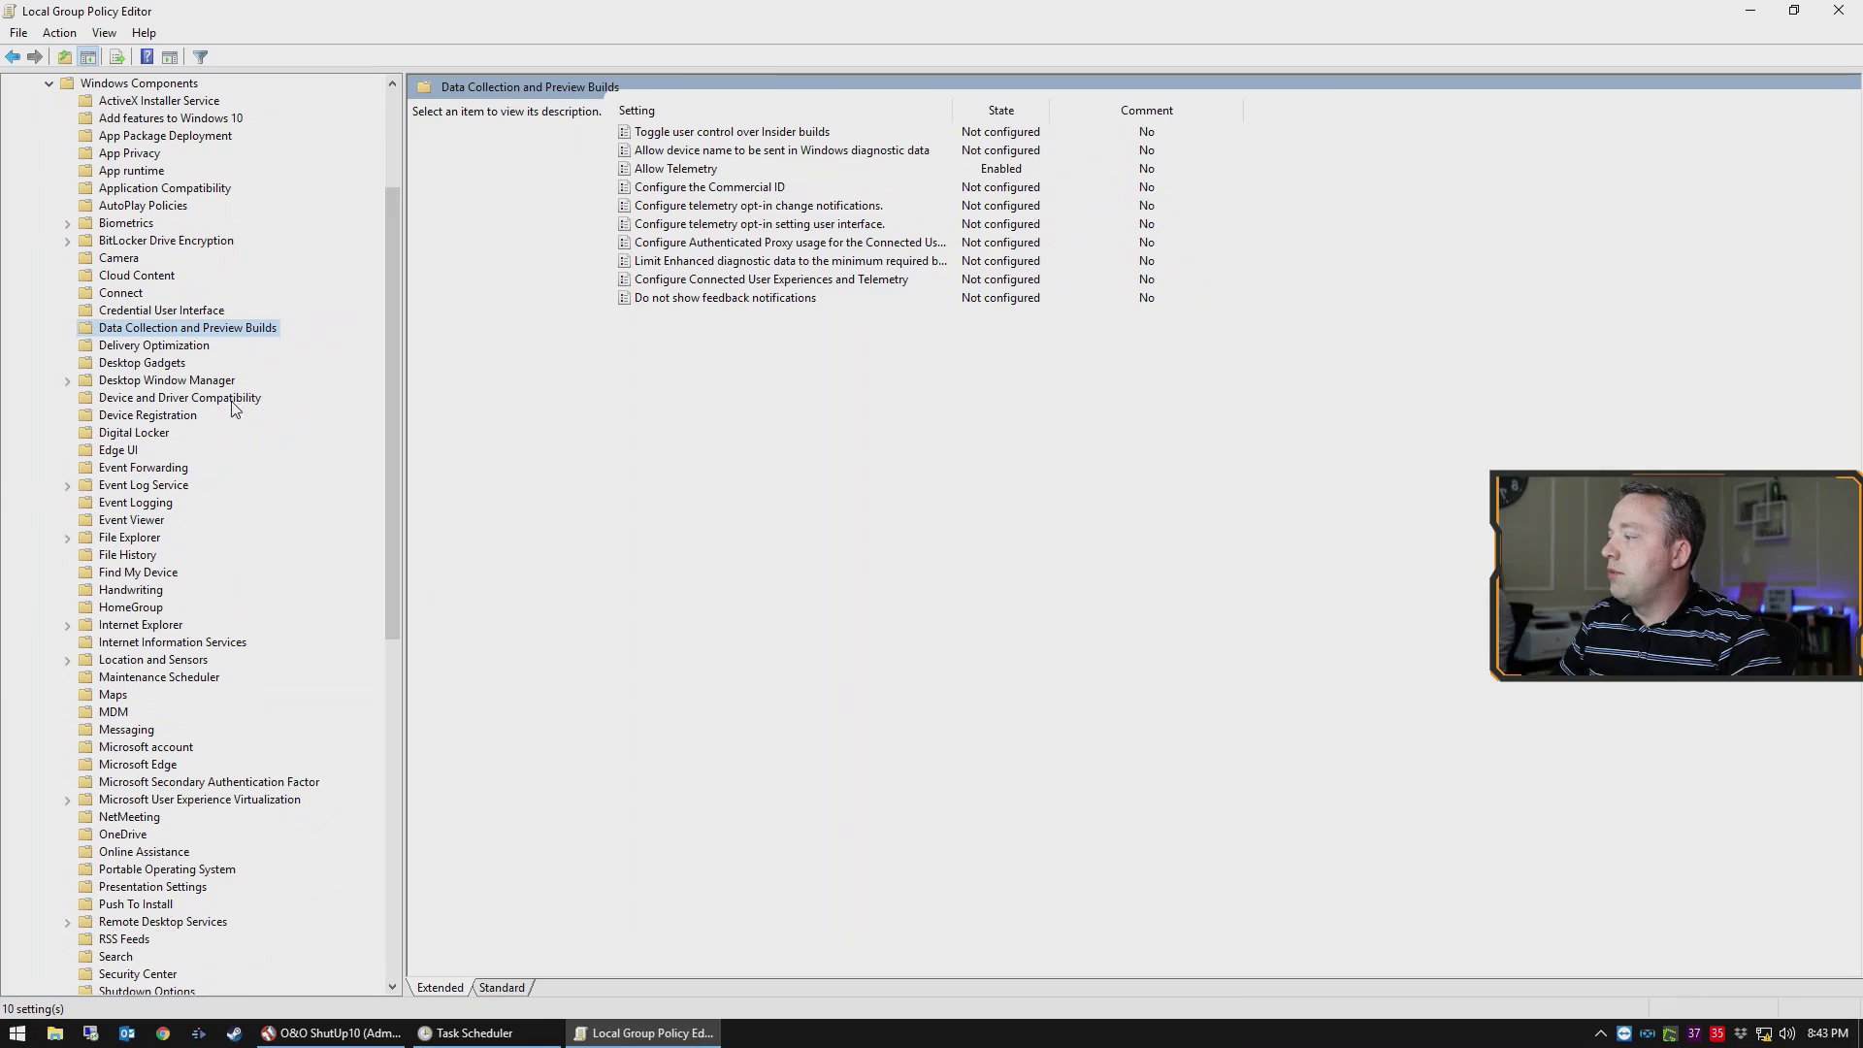
scroll(207, 212, up, 4)
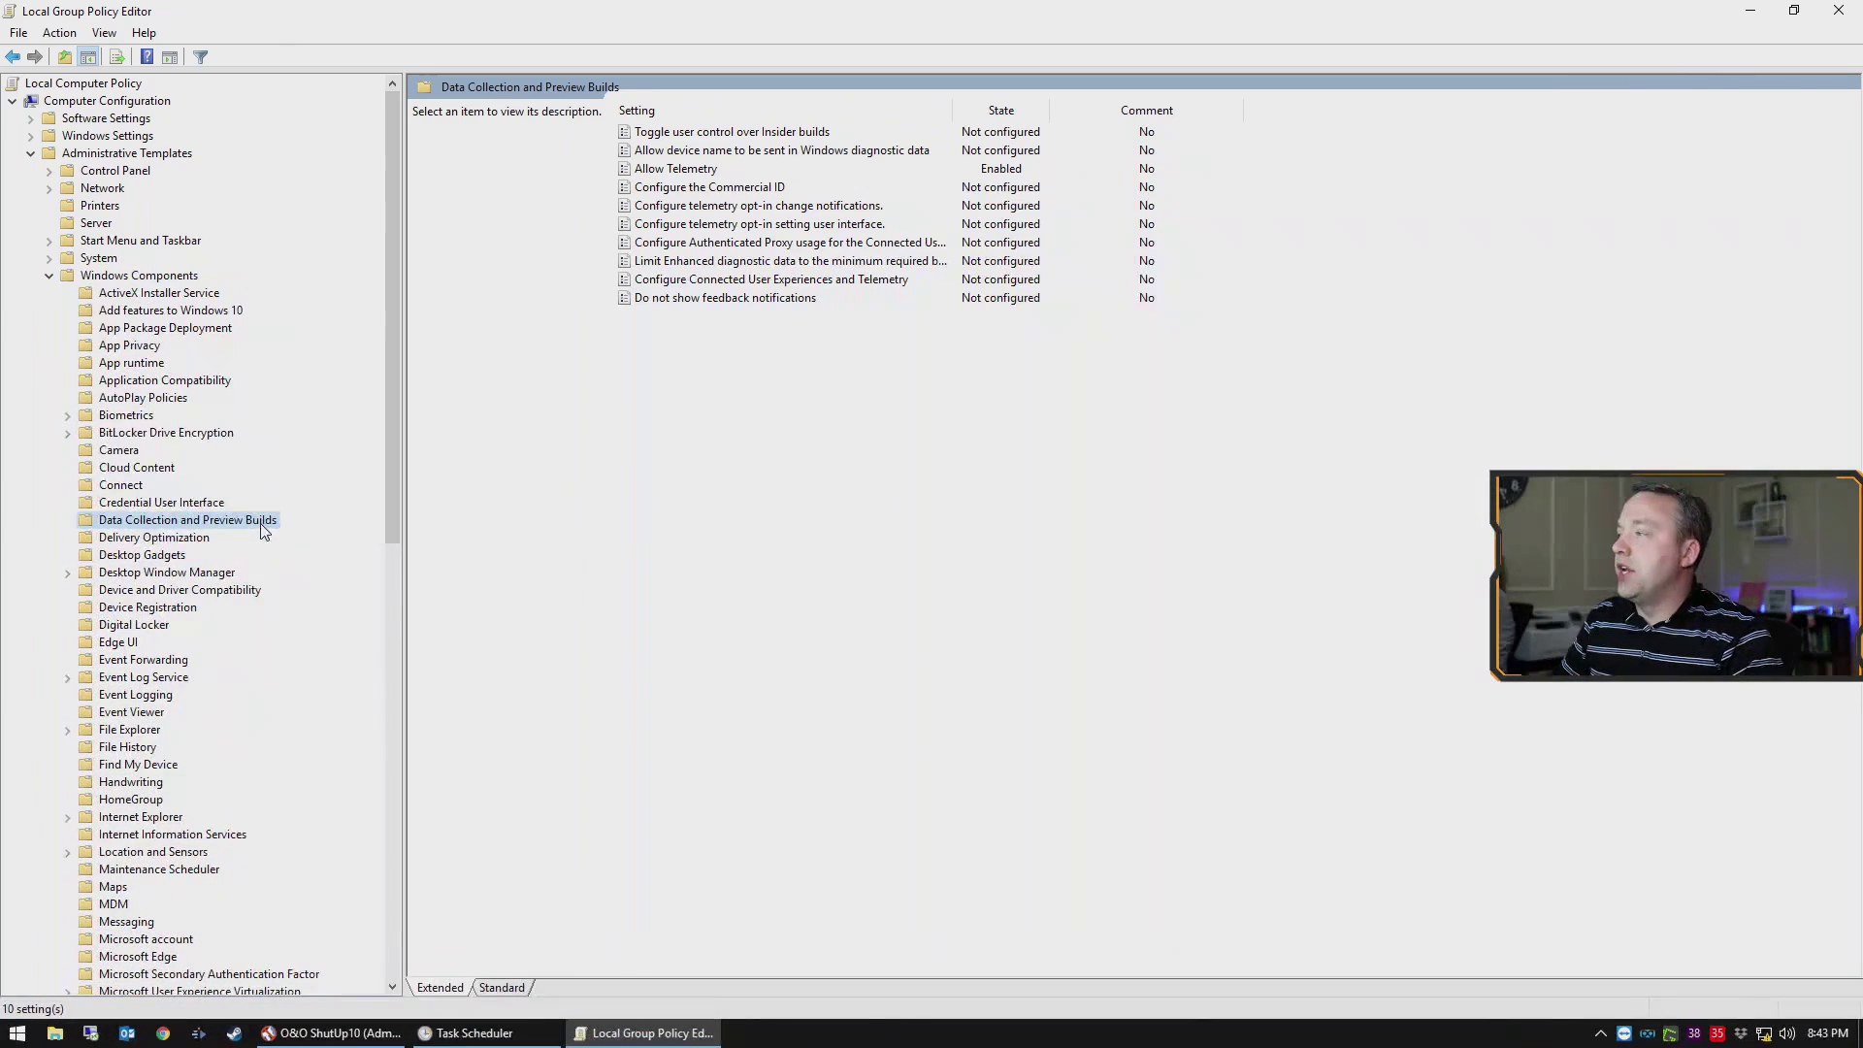
click(699, 170)
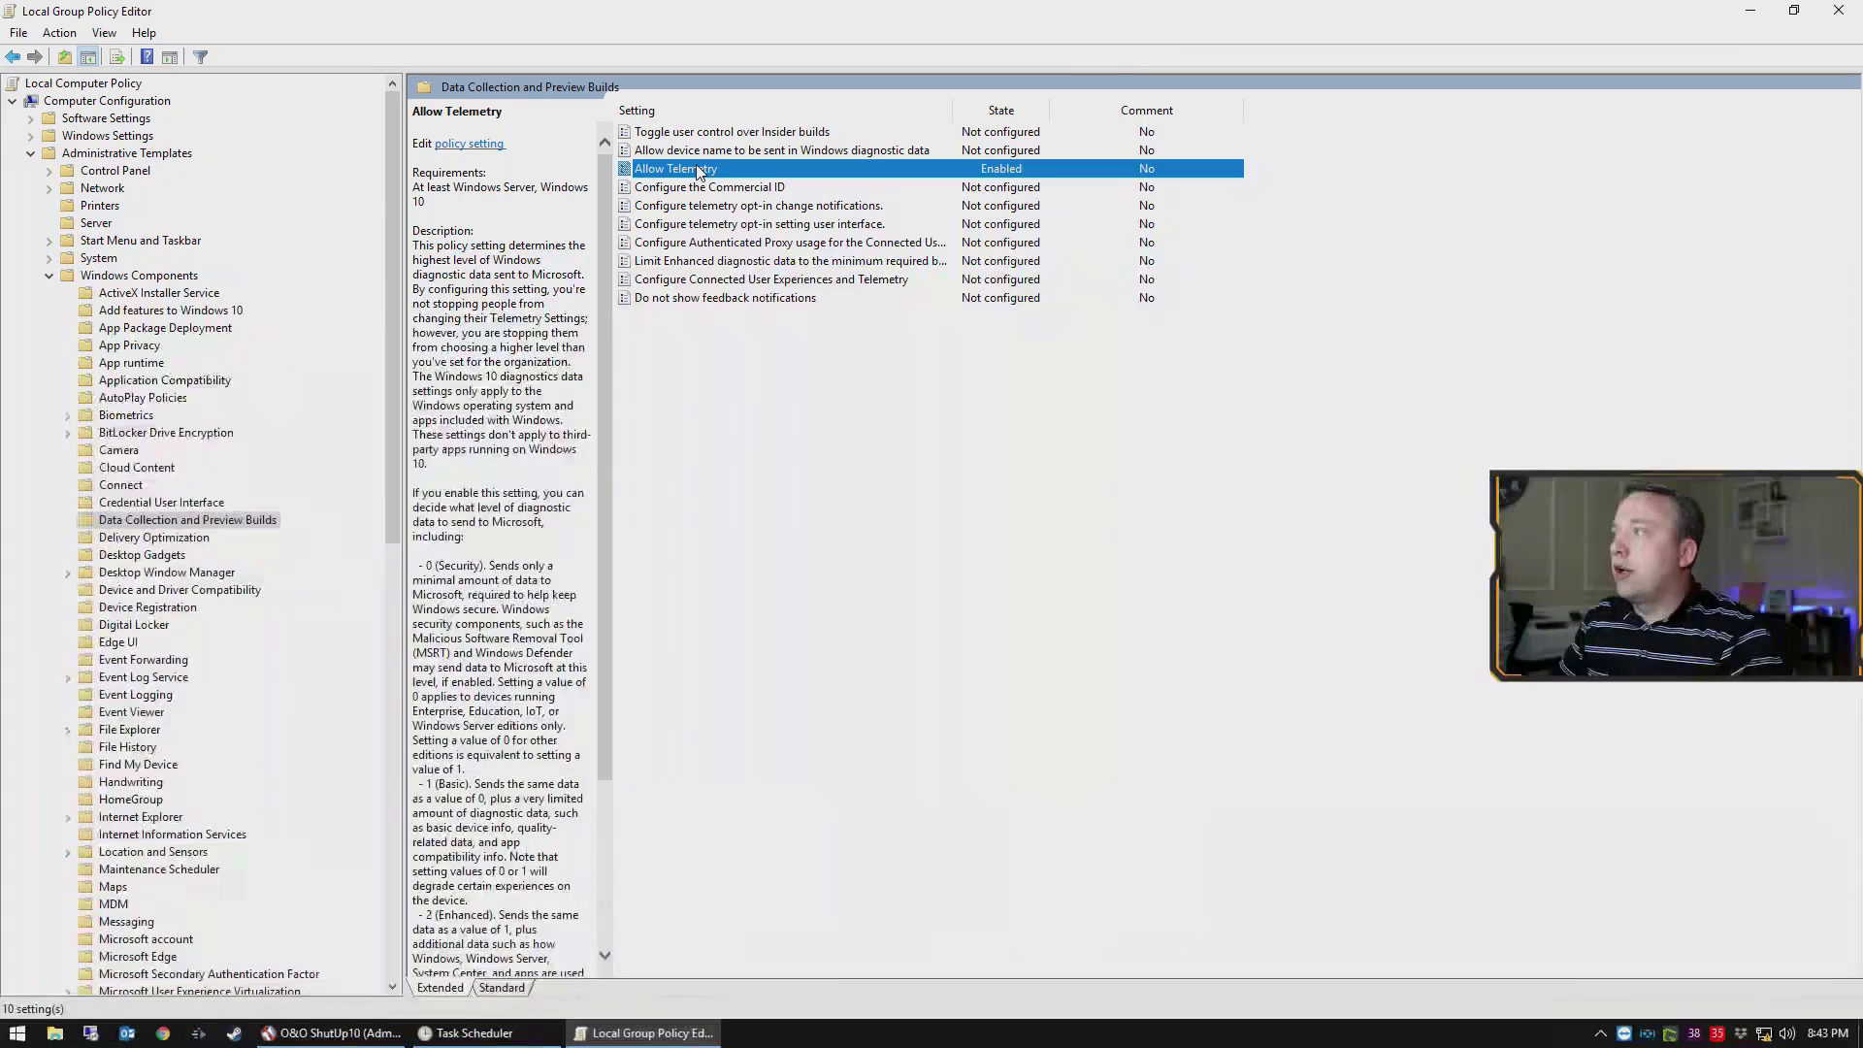
double_click(698, 170)
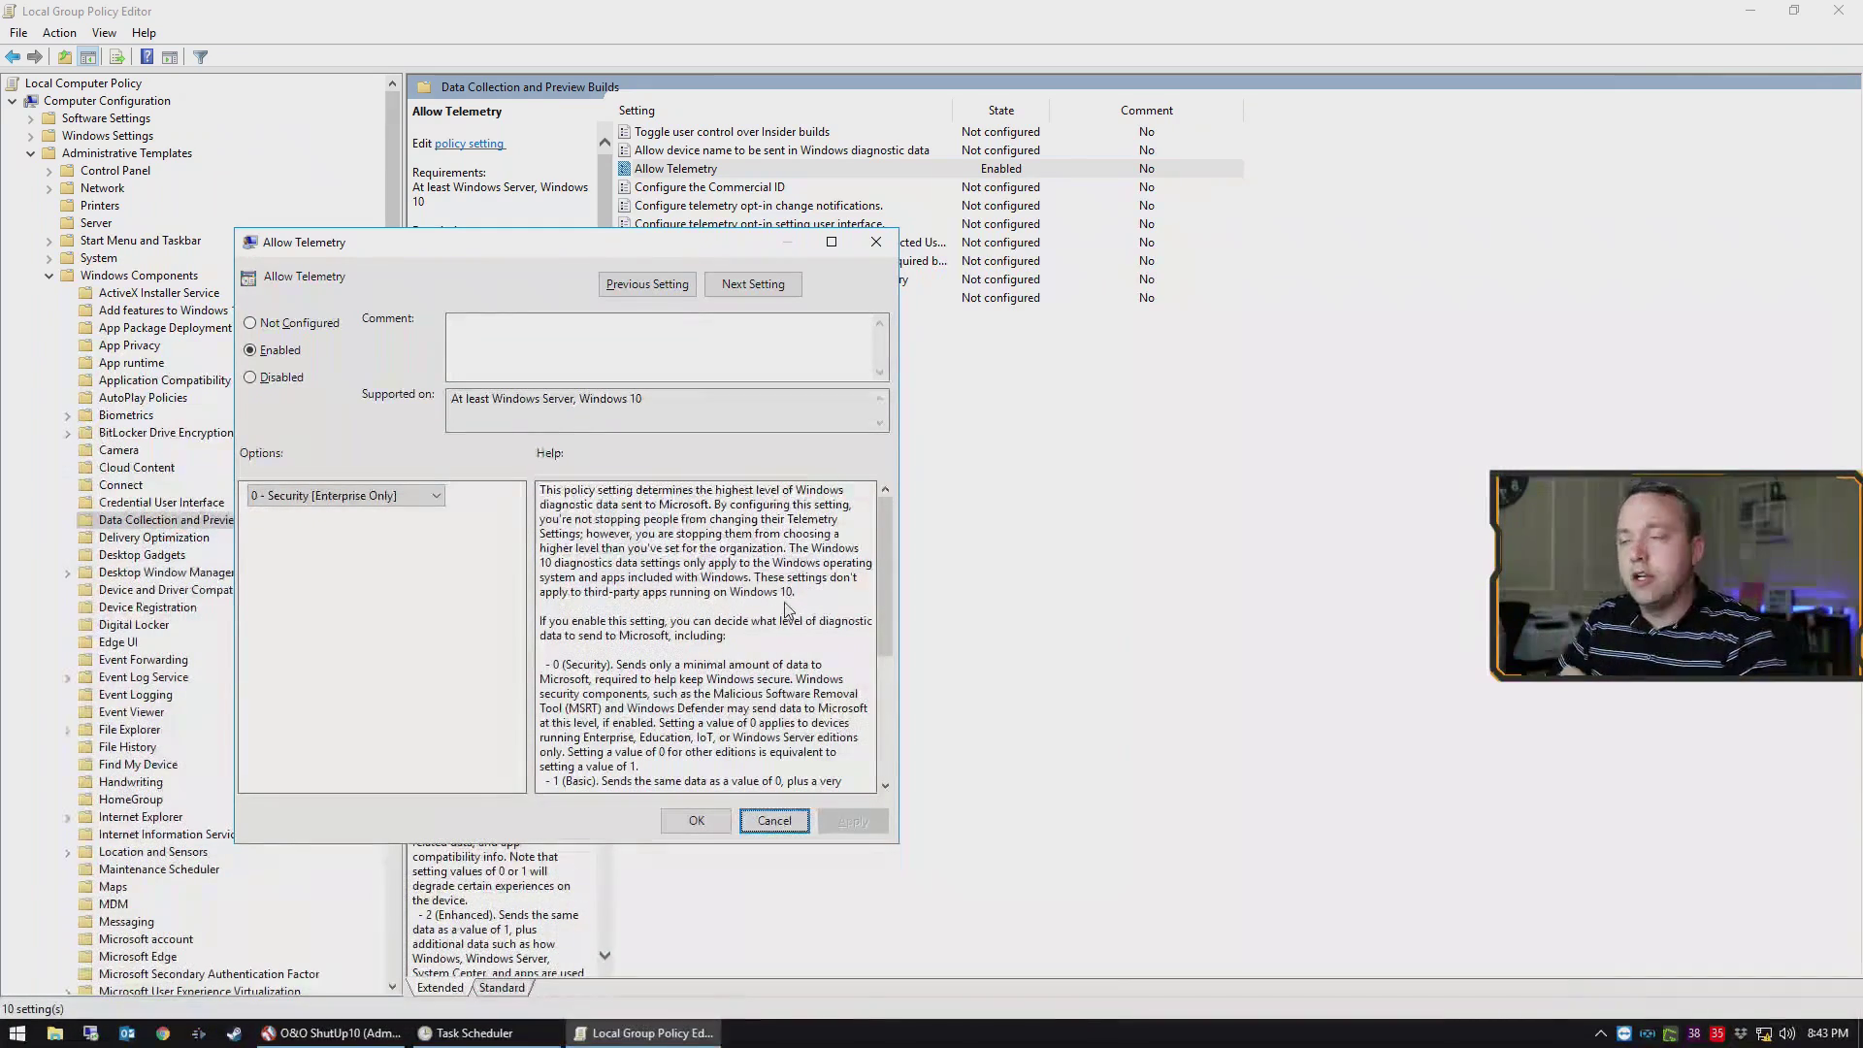
click(775, 819)
key(alt+F4)
Disable StartupAppTask, ProgramDataUpdater and Microsoft Compatibility Appraiser, check the CEIP tasks, and close Task Scheduler
mouse_move(497, 1040)
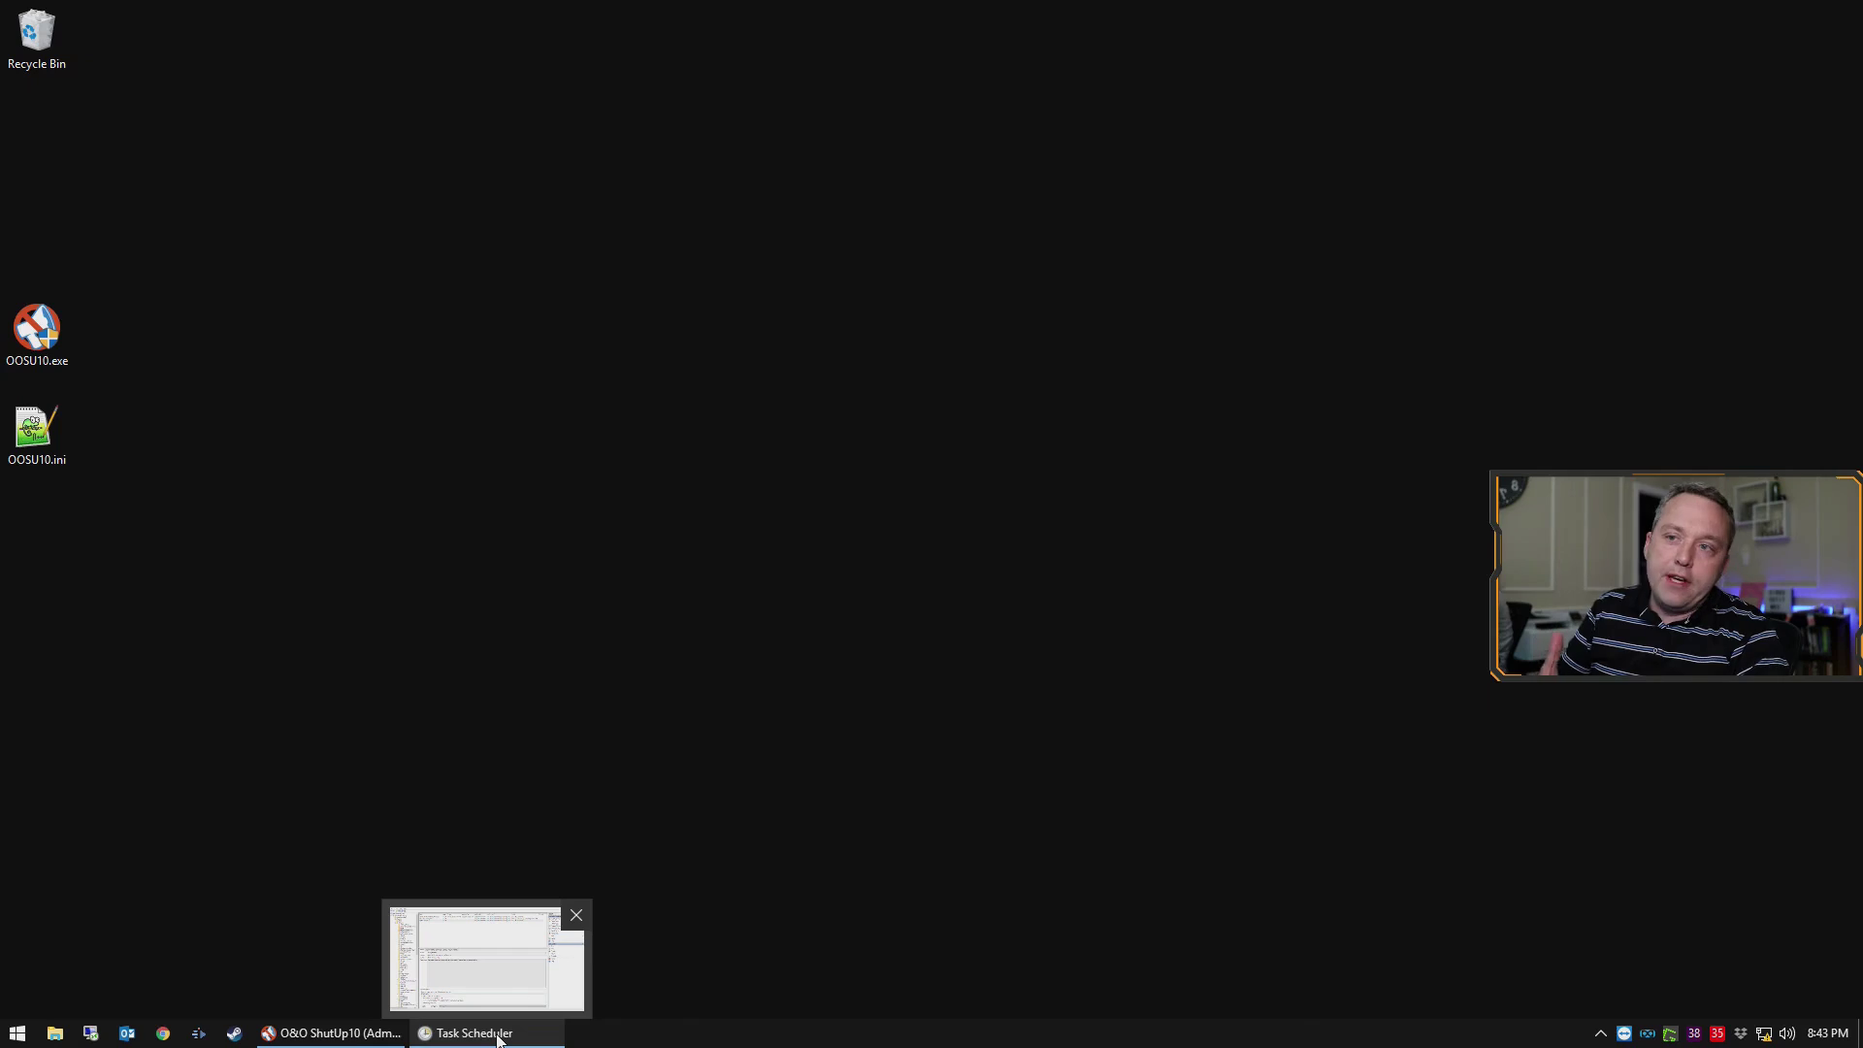
click(497, 1034)
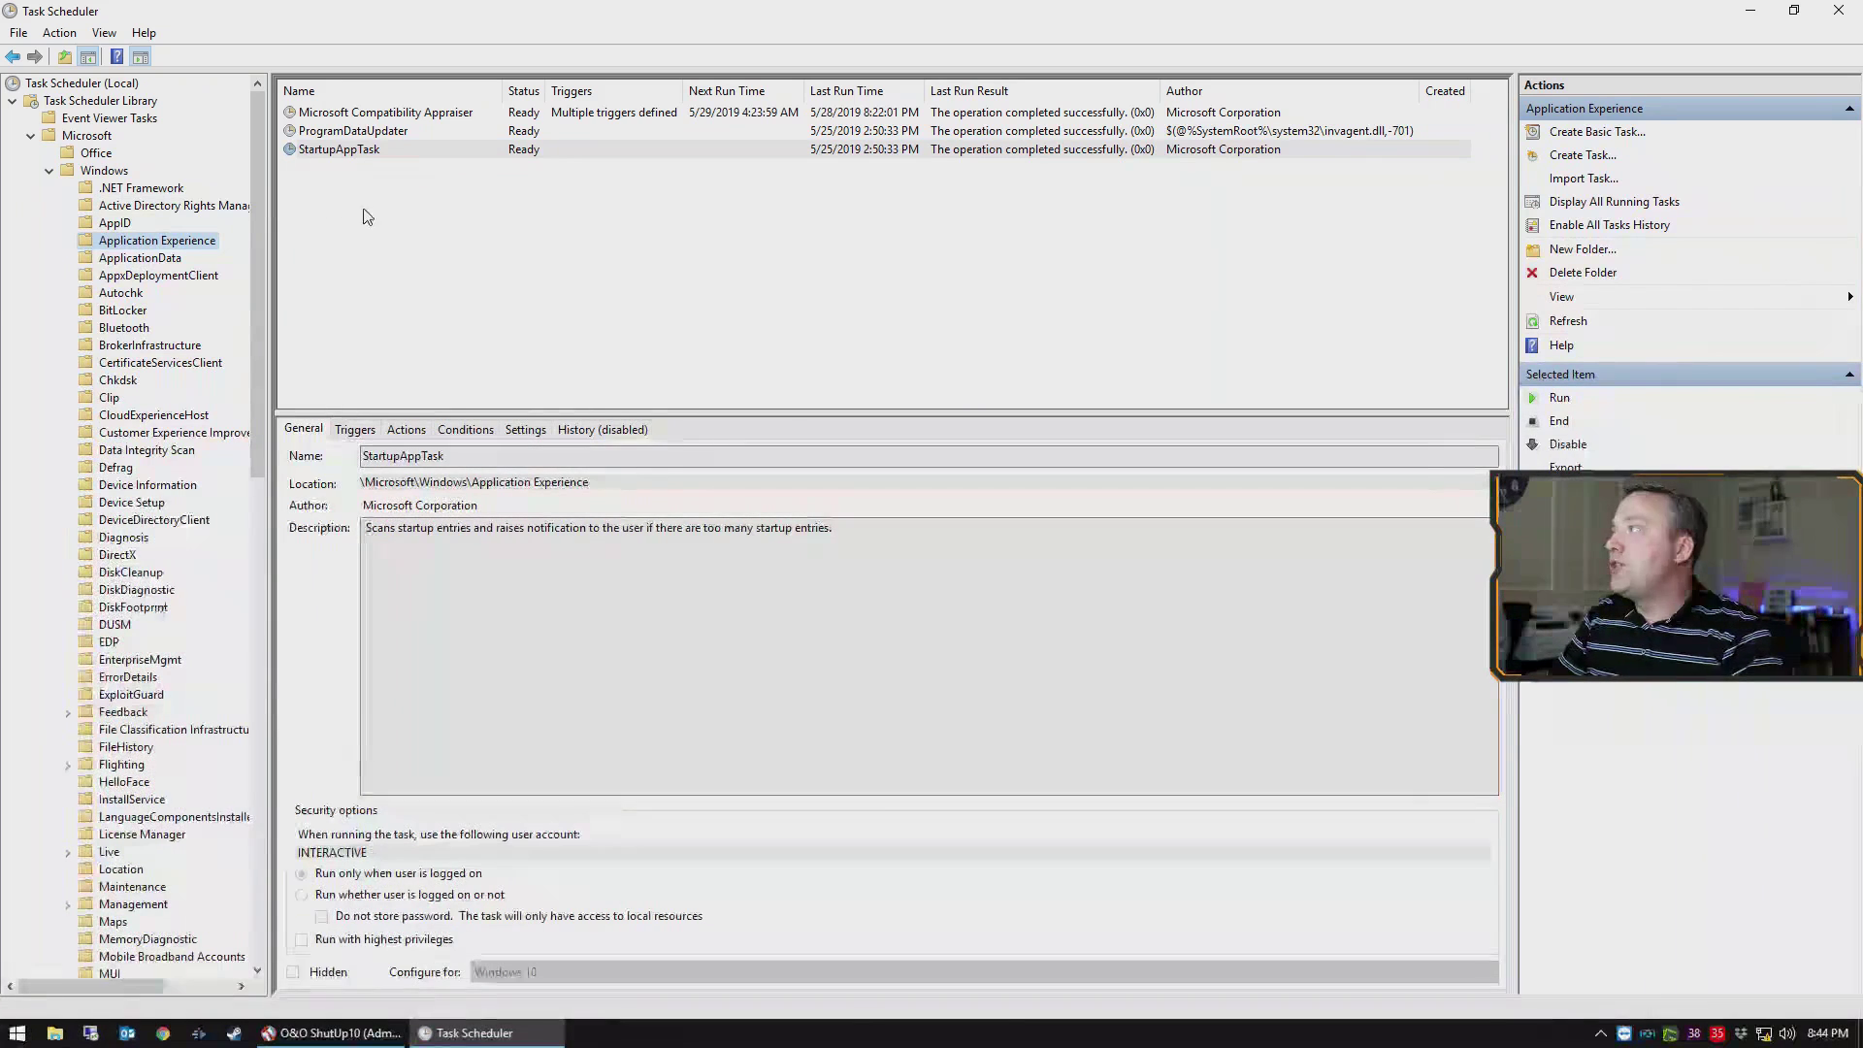
right_click(353, 153)
click(419, 206)
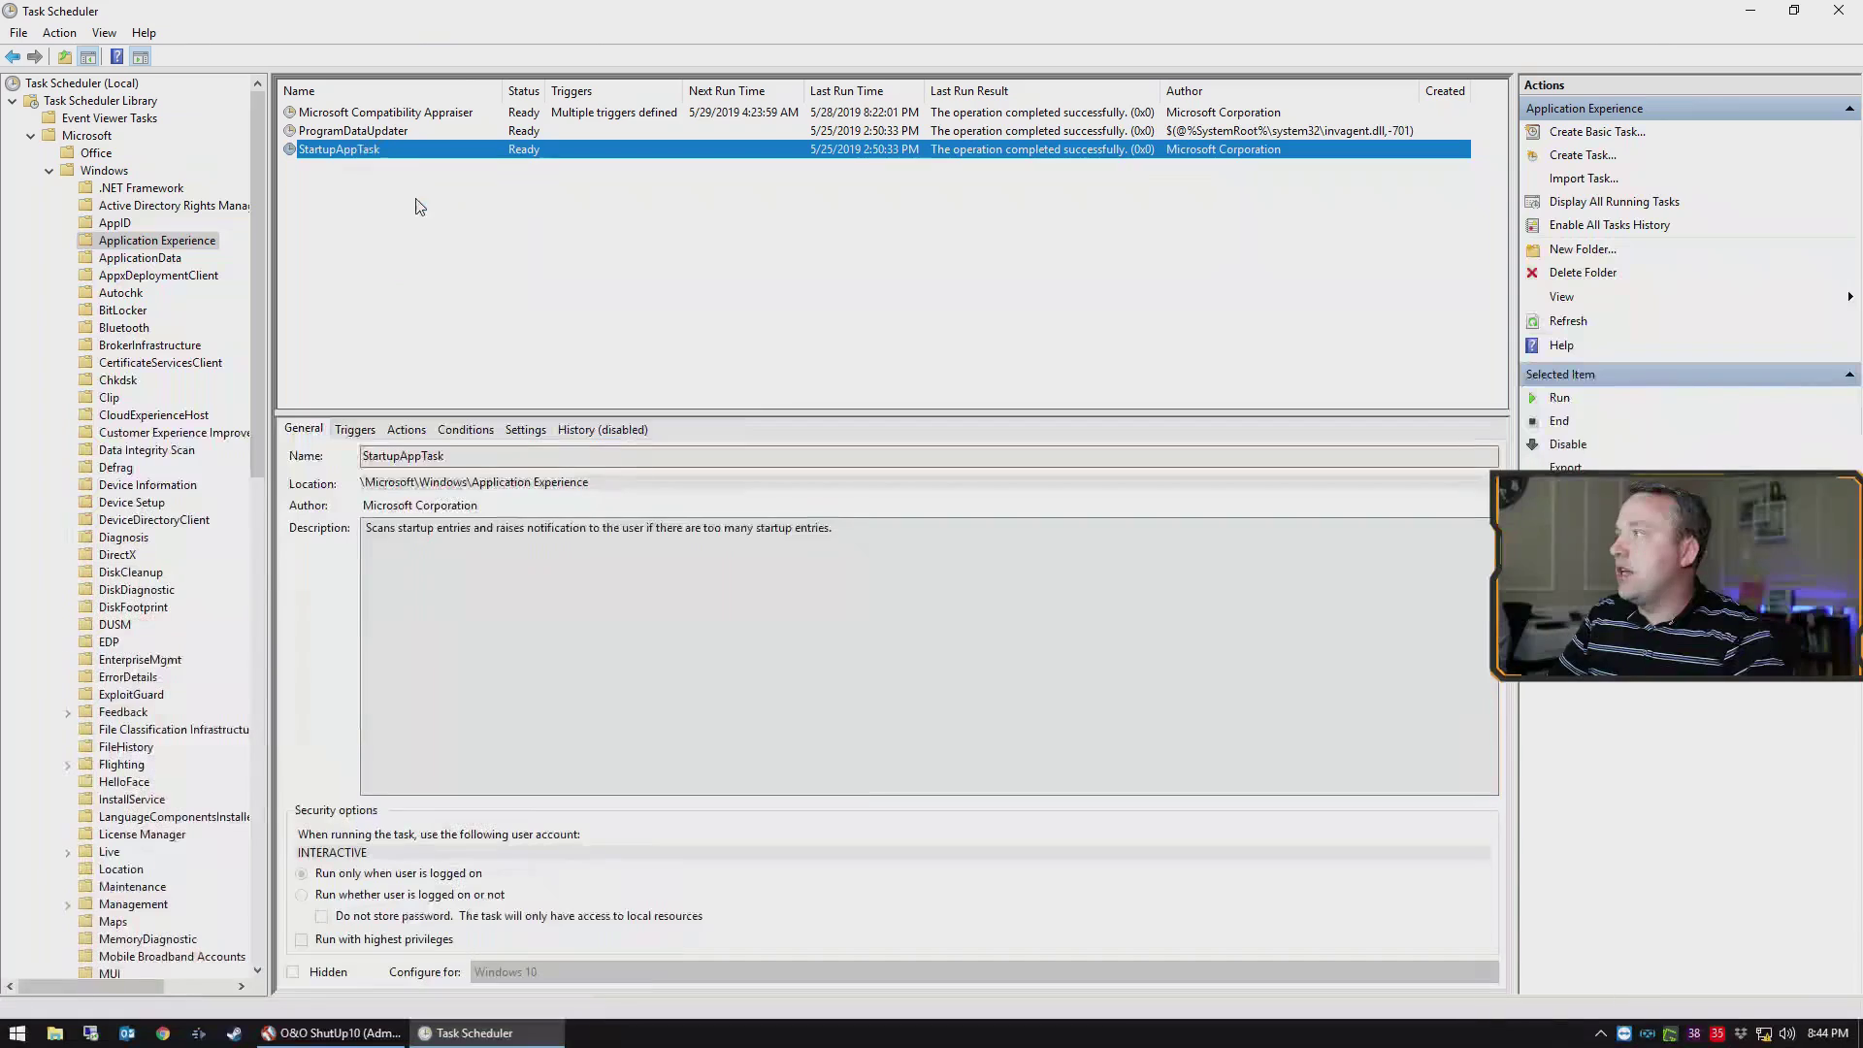
right_click(369, 133)
click(430, 194)
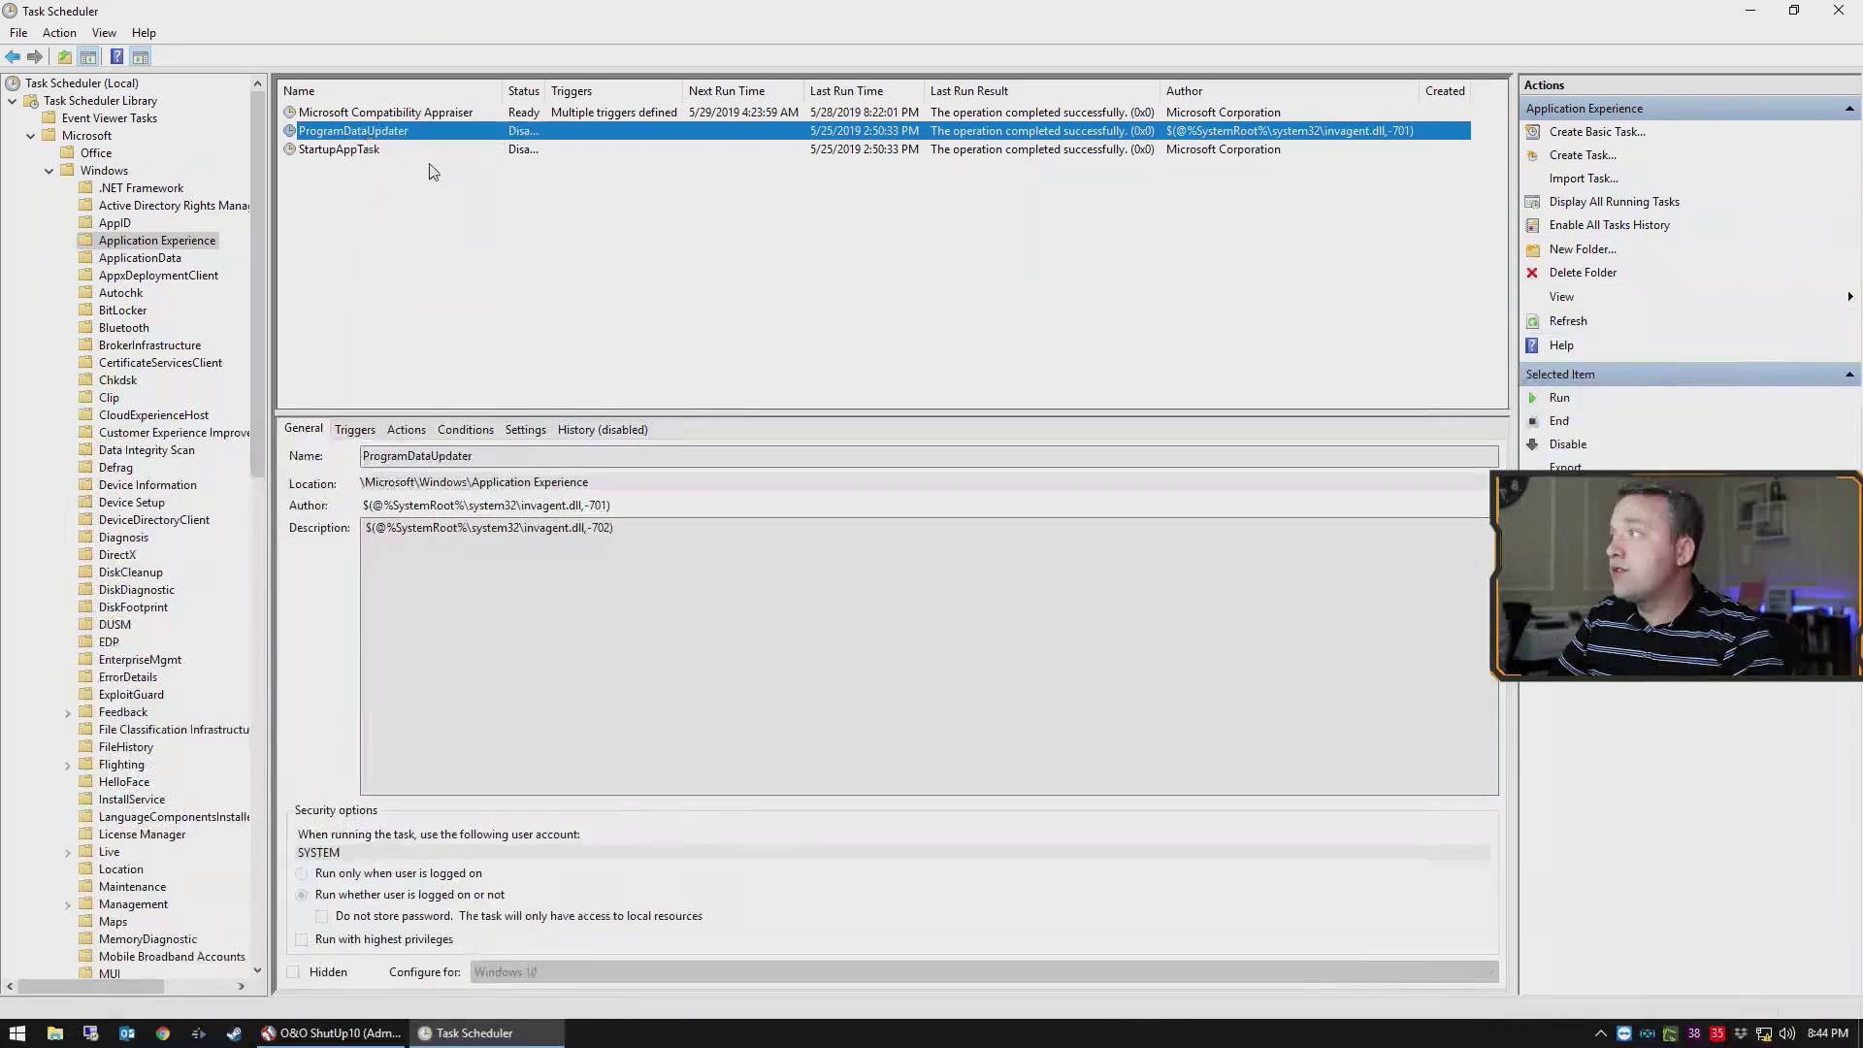
right_click(403, 114)
click(462, 174)
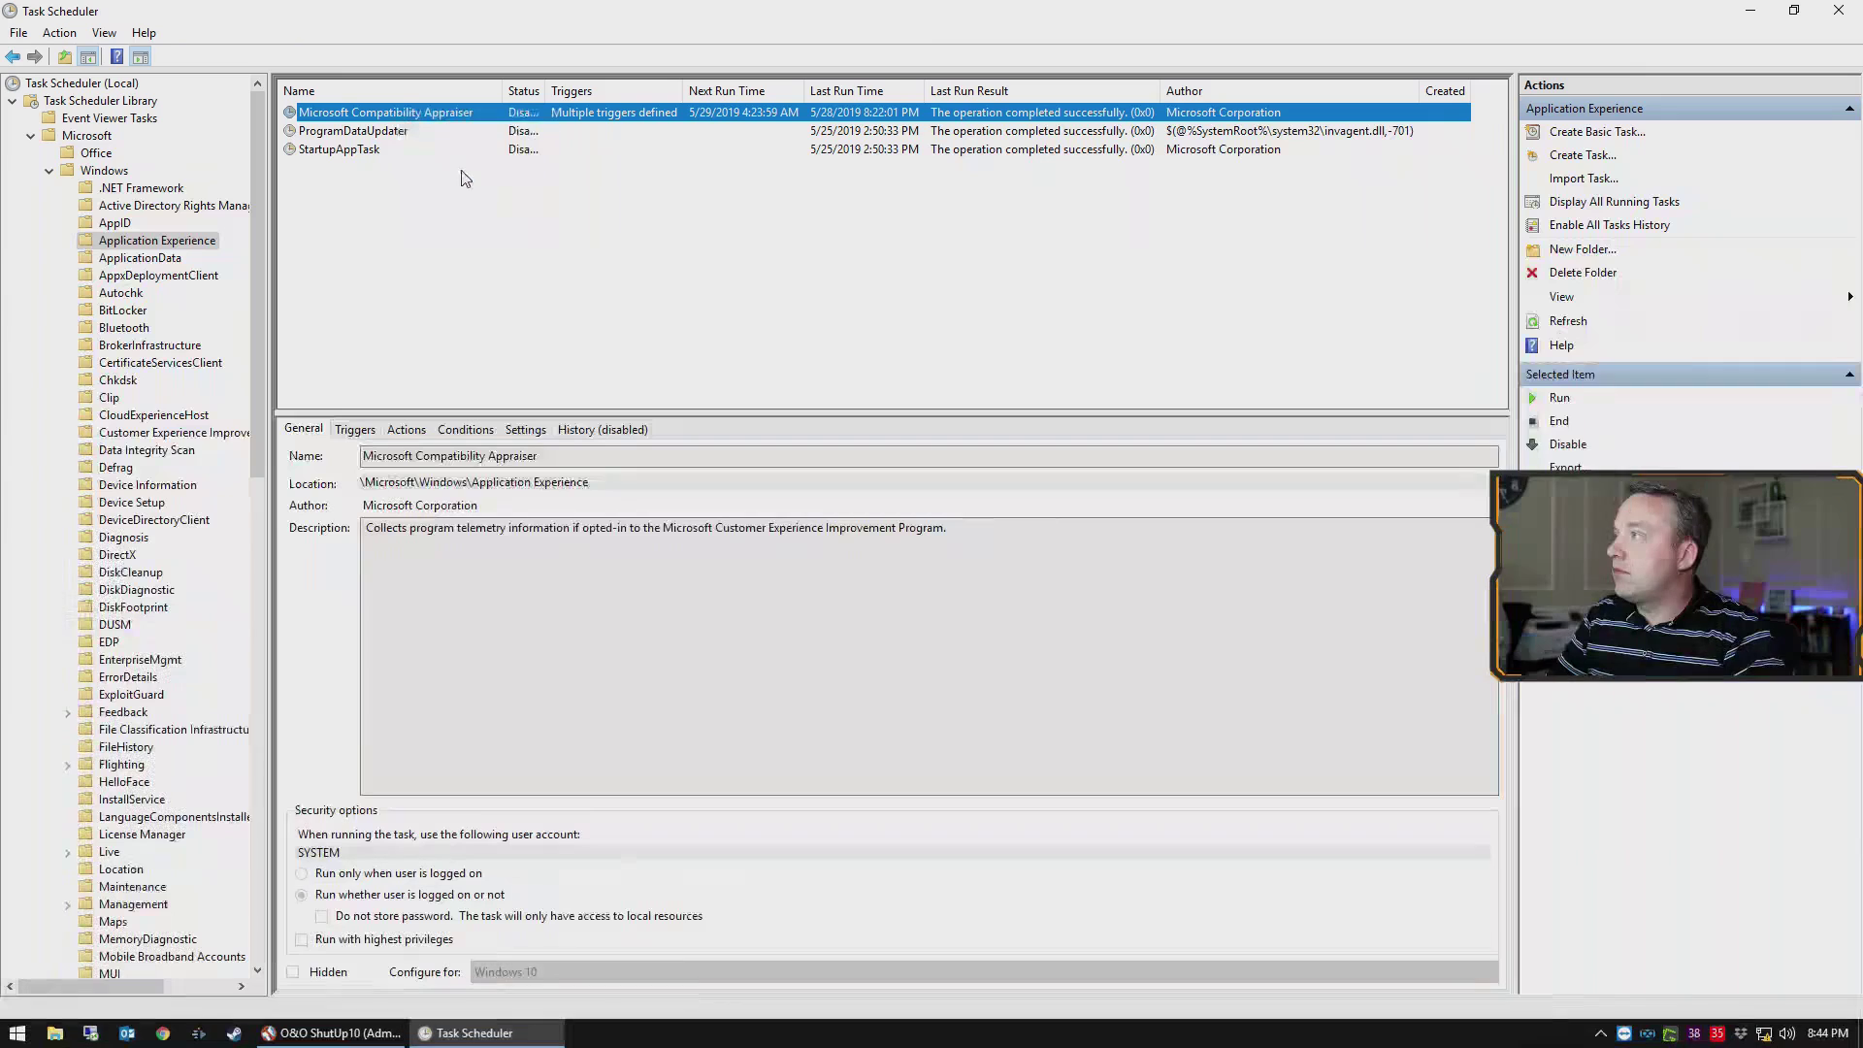
click(209, 433)
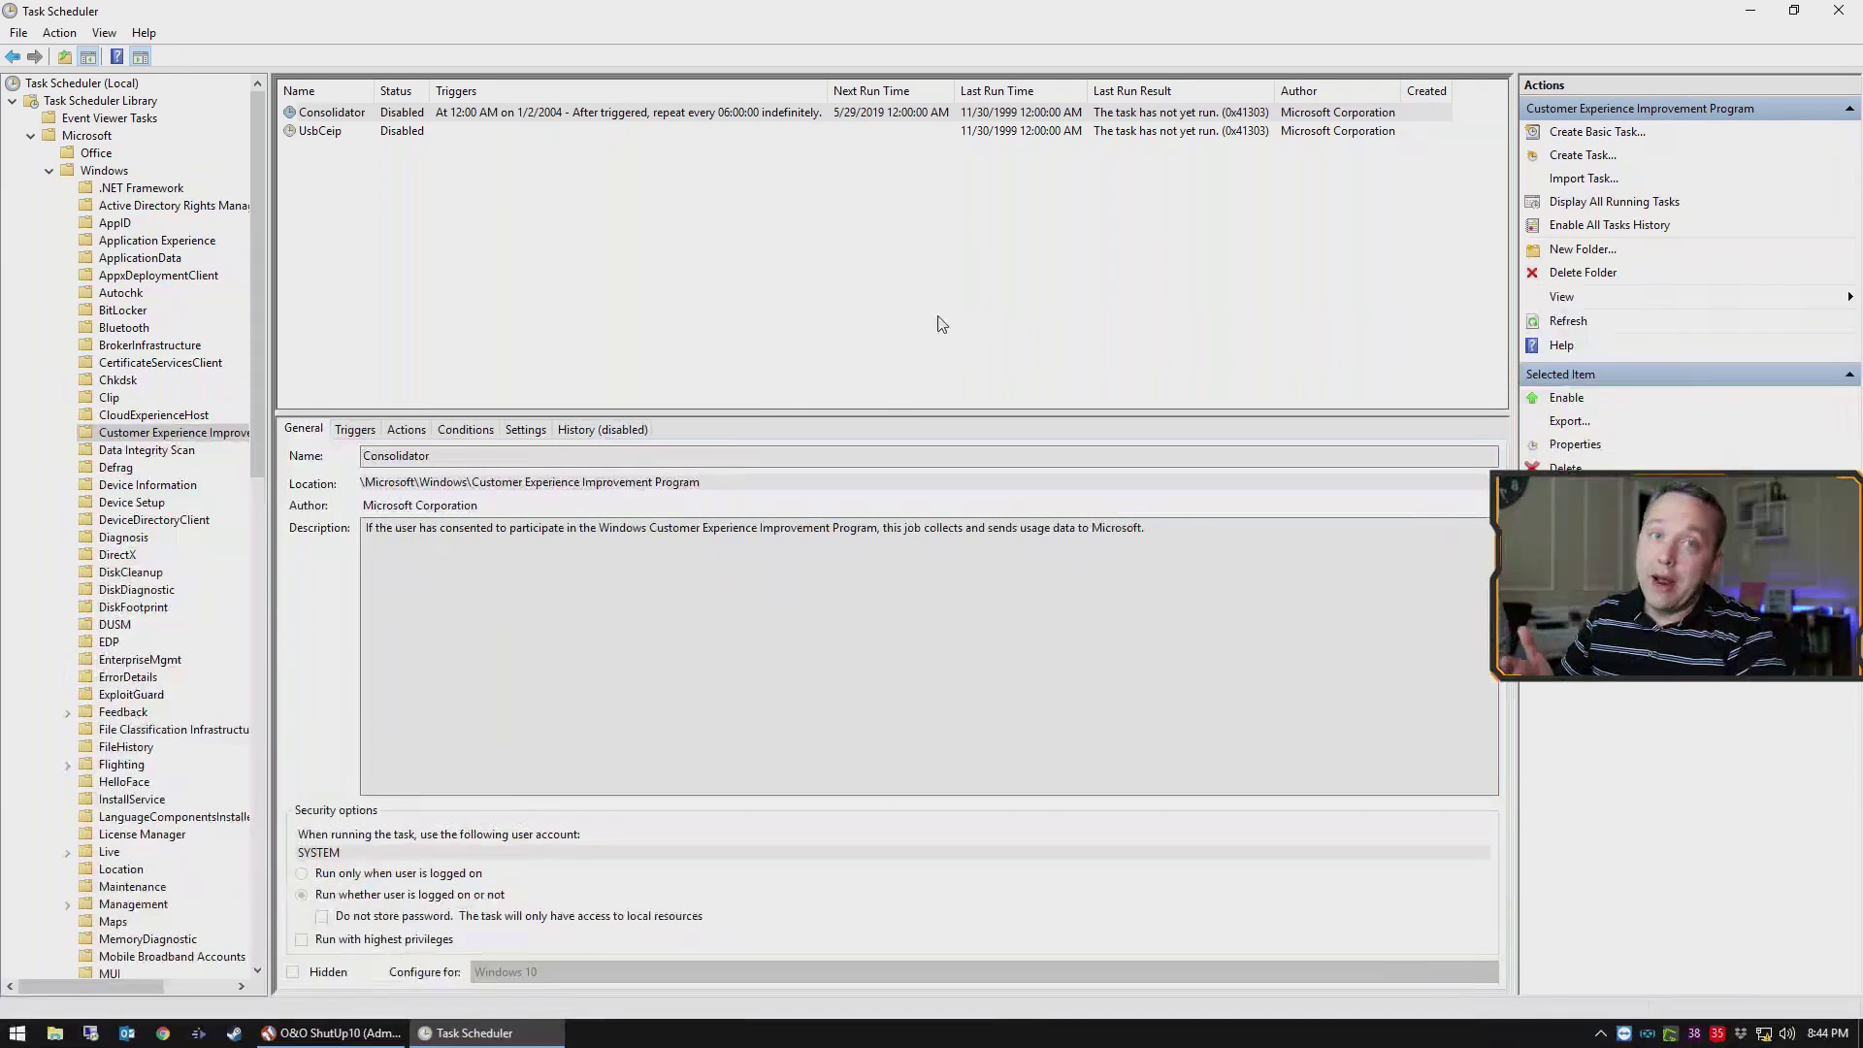
click(1823, 17)
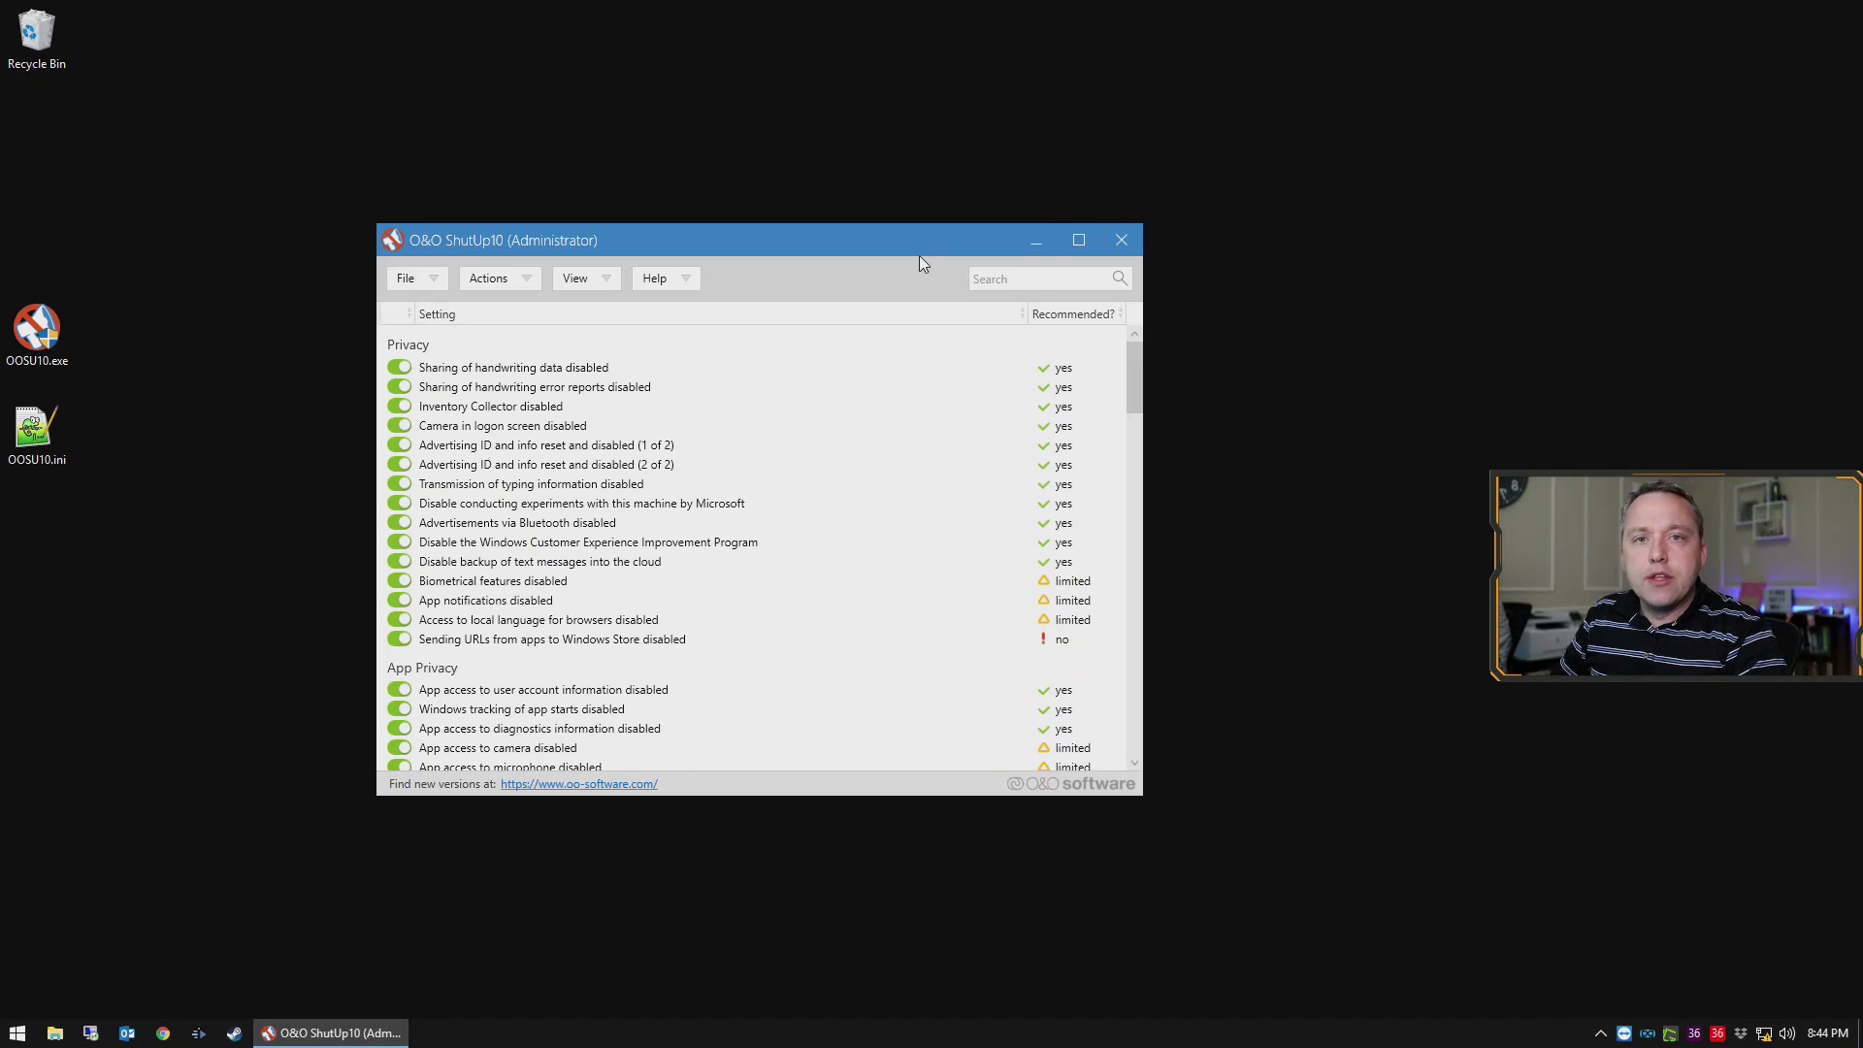
Maximize O&O ShutUp10 and display the Actions menu's preset choices
click(1083, 238)
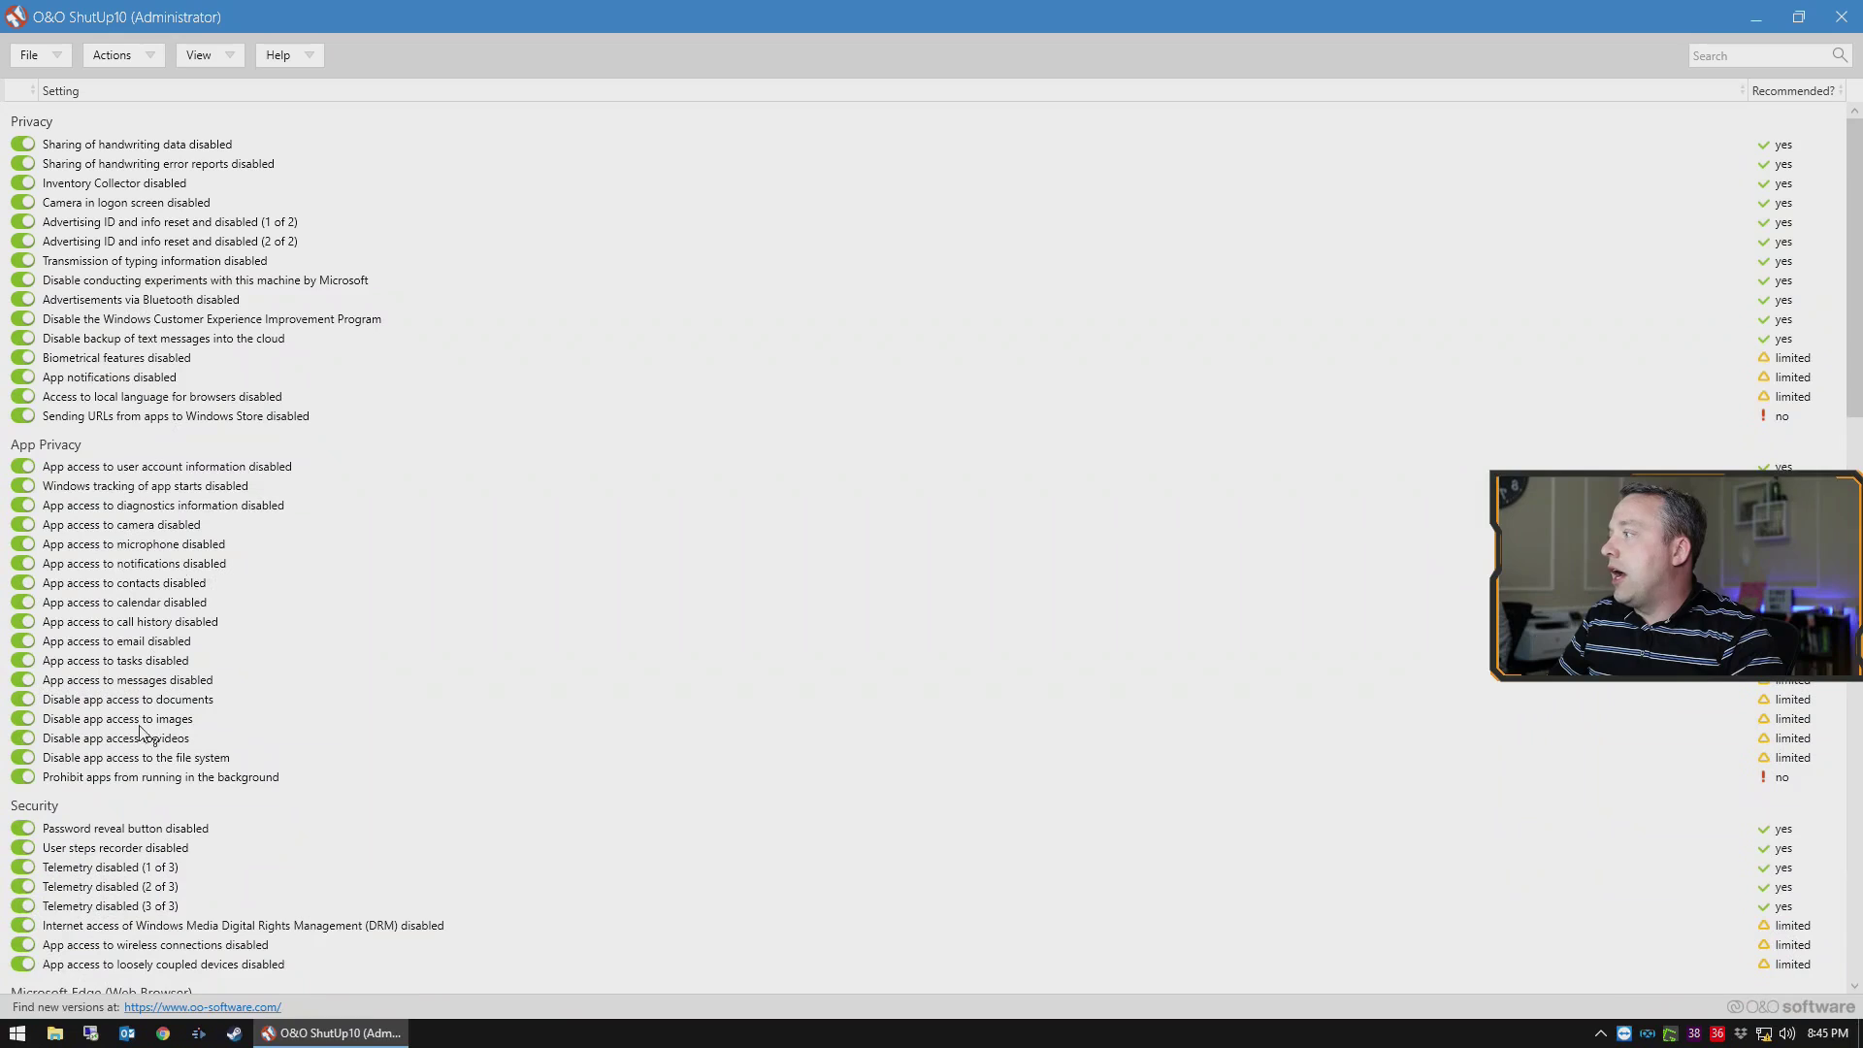
click(159, 53)
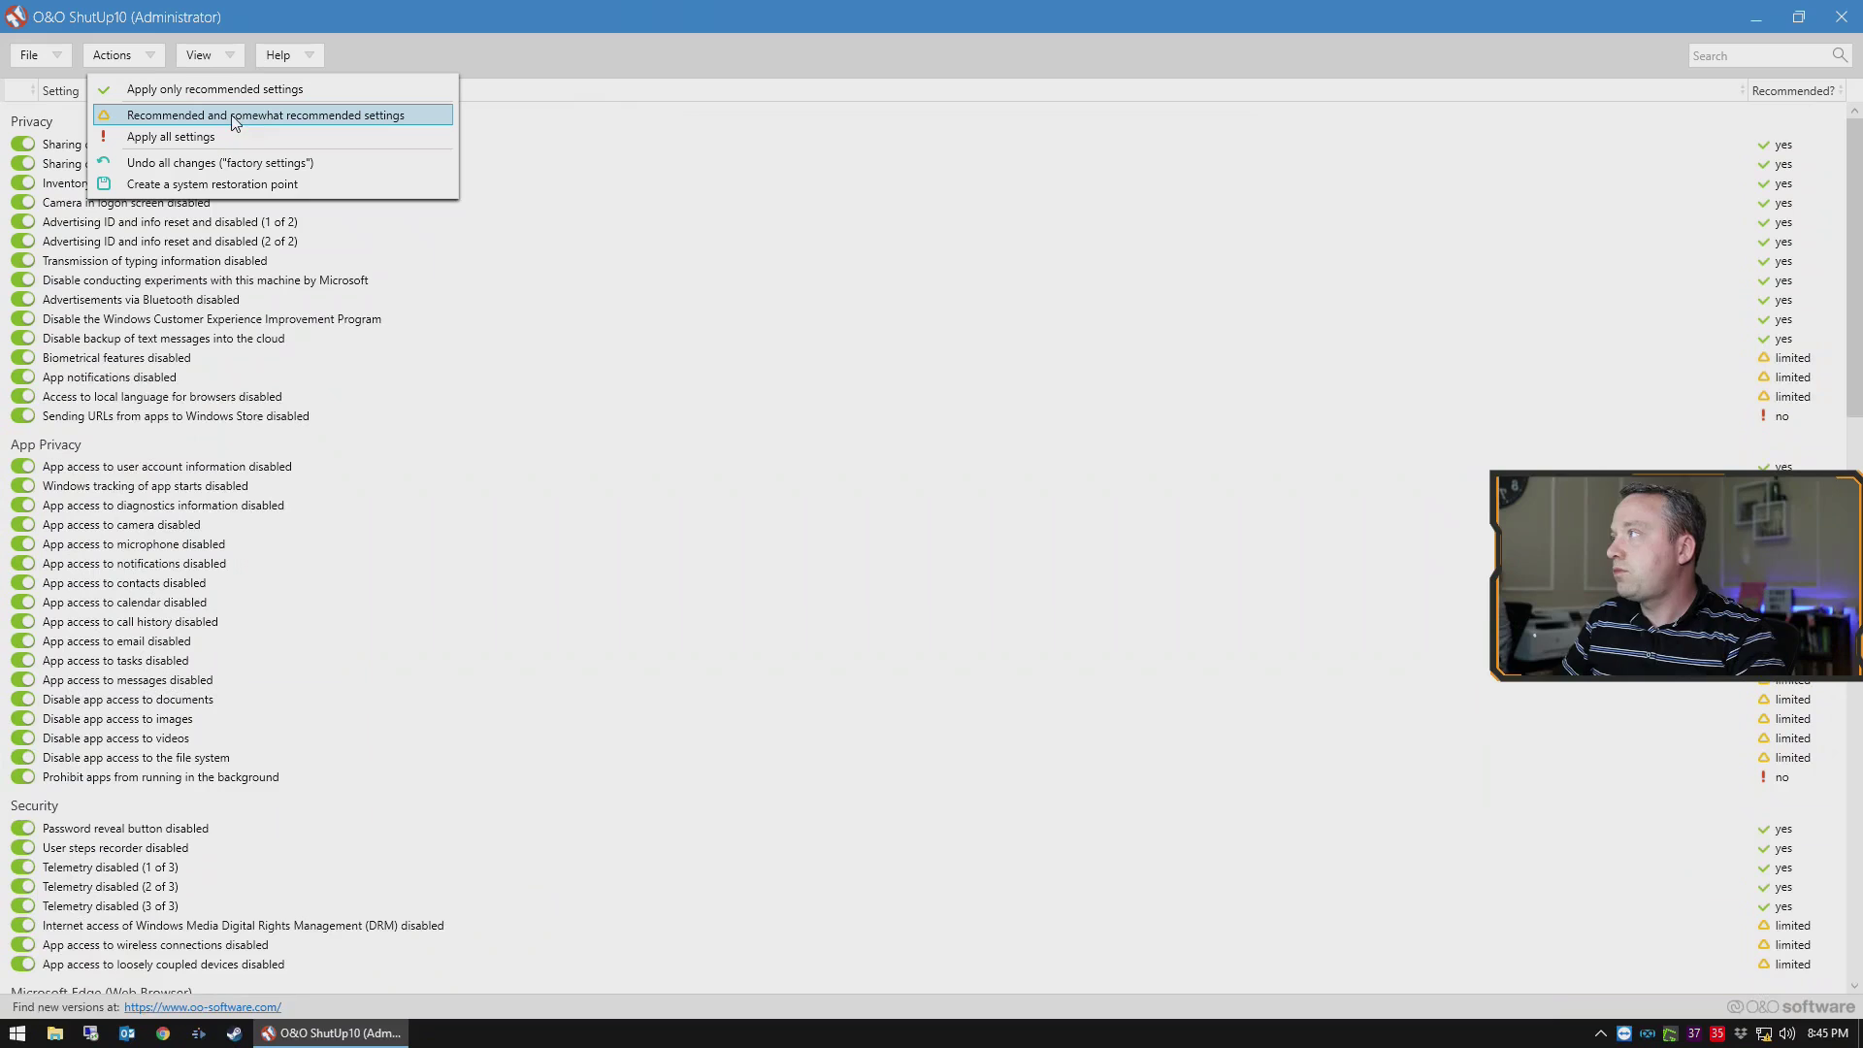
Dismiss the Actions menu without a preset and scroll through the settings back to Privacy
click(615, 54)
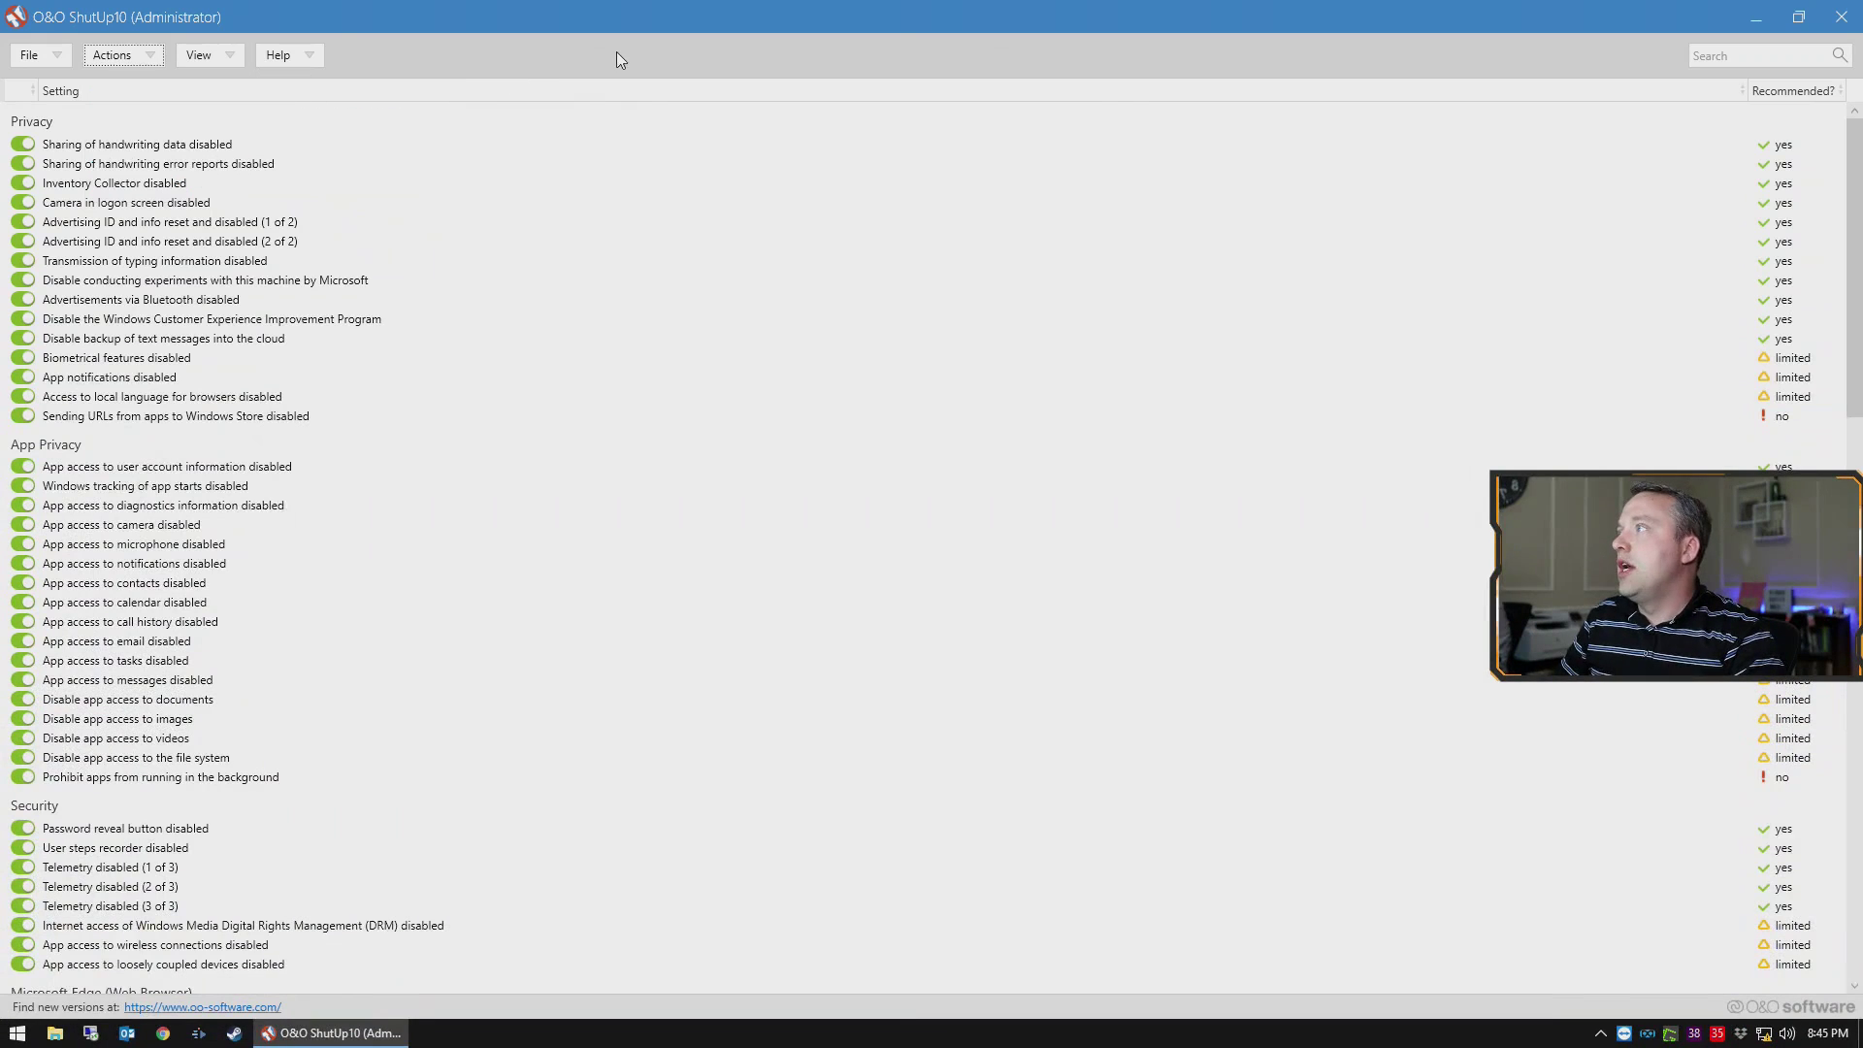
scroll(782, 633, down, 3)
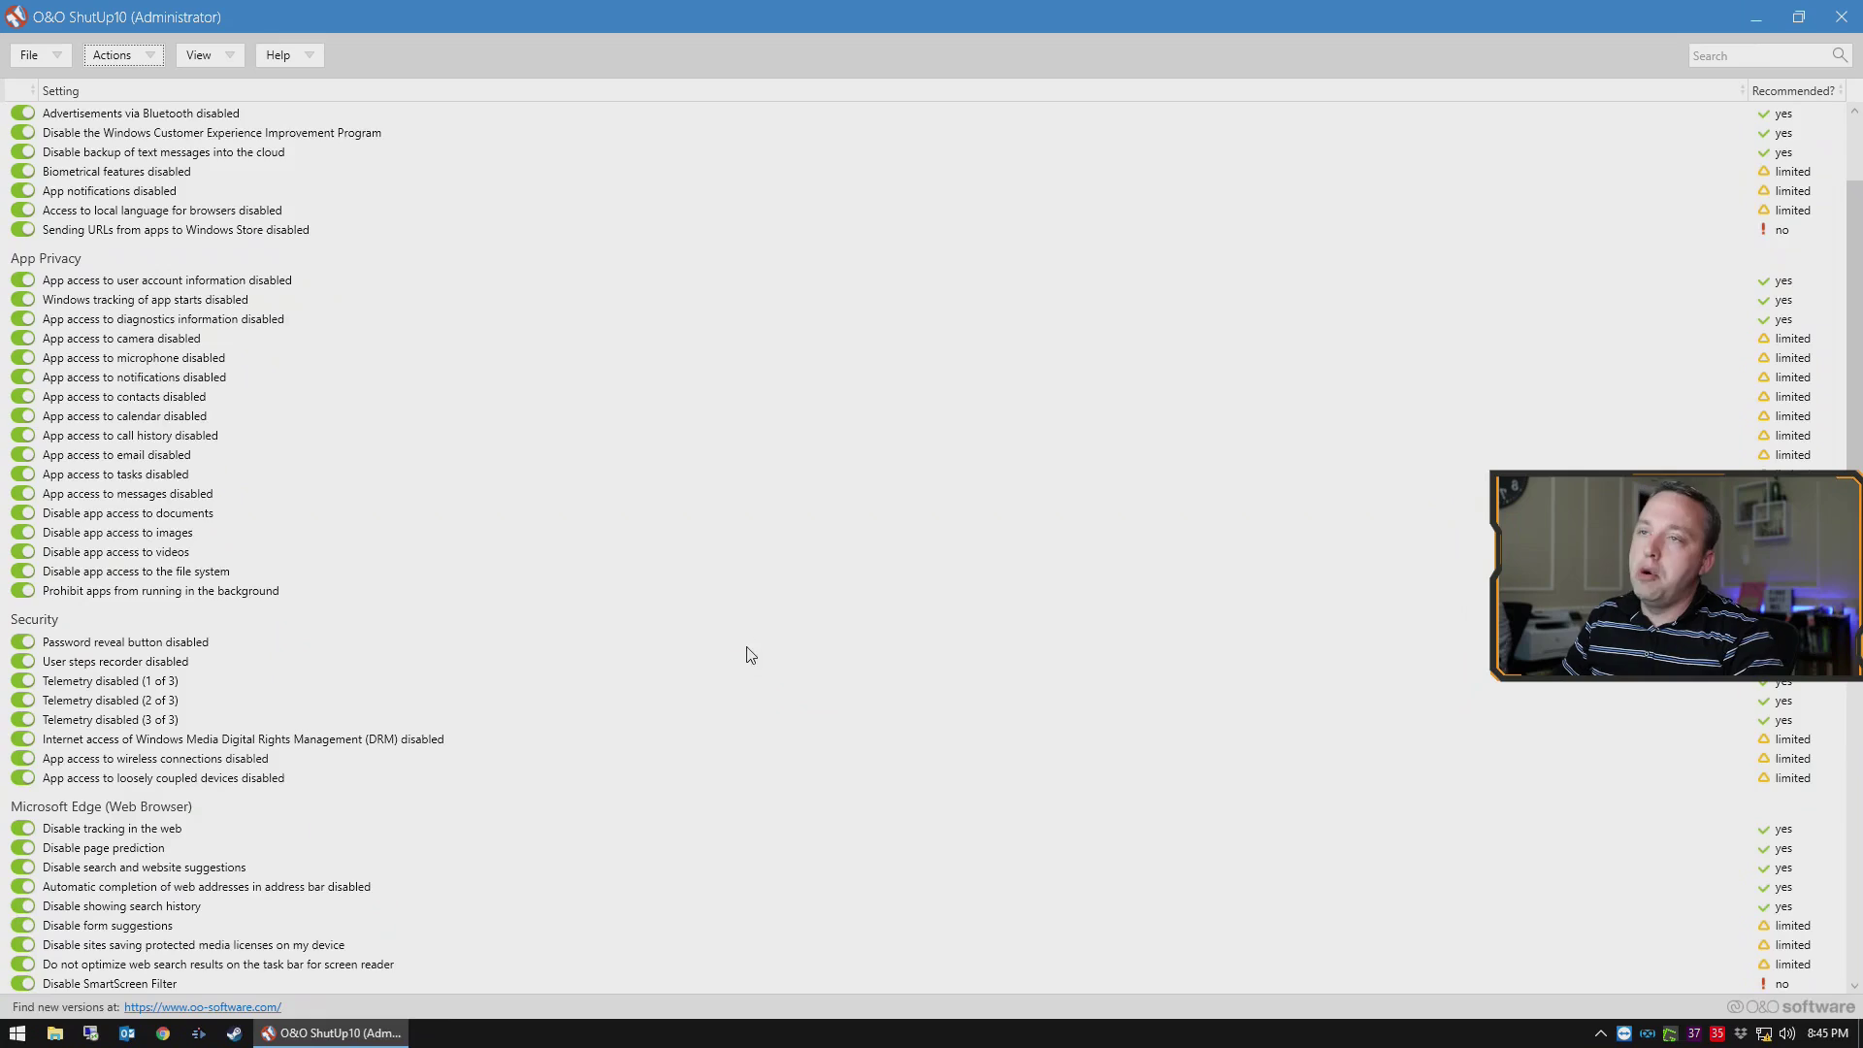
scroll(749, 652, down, 4)
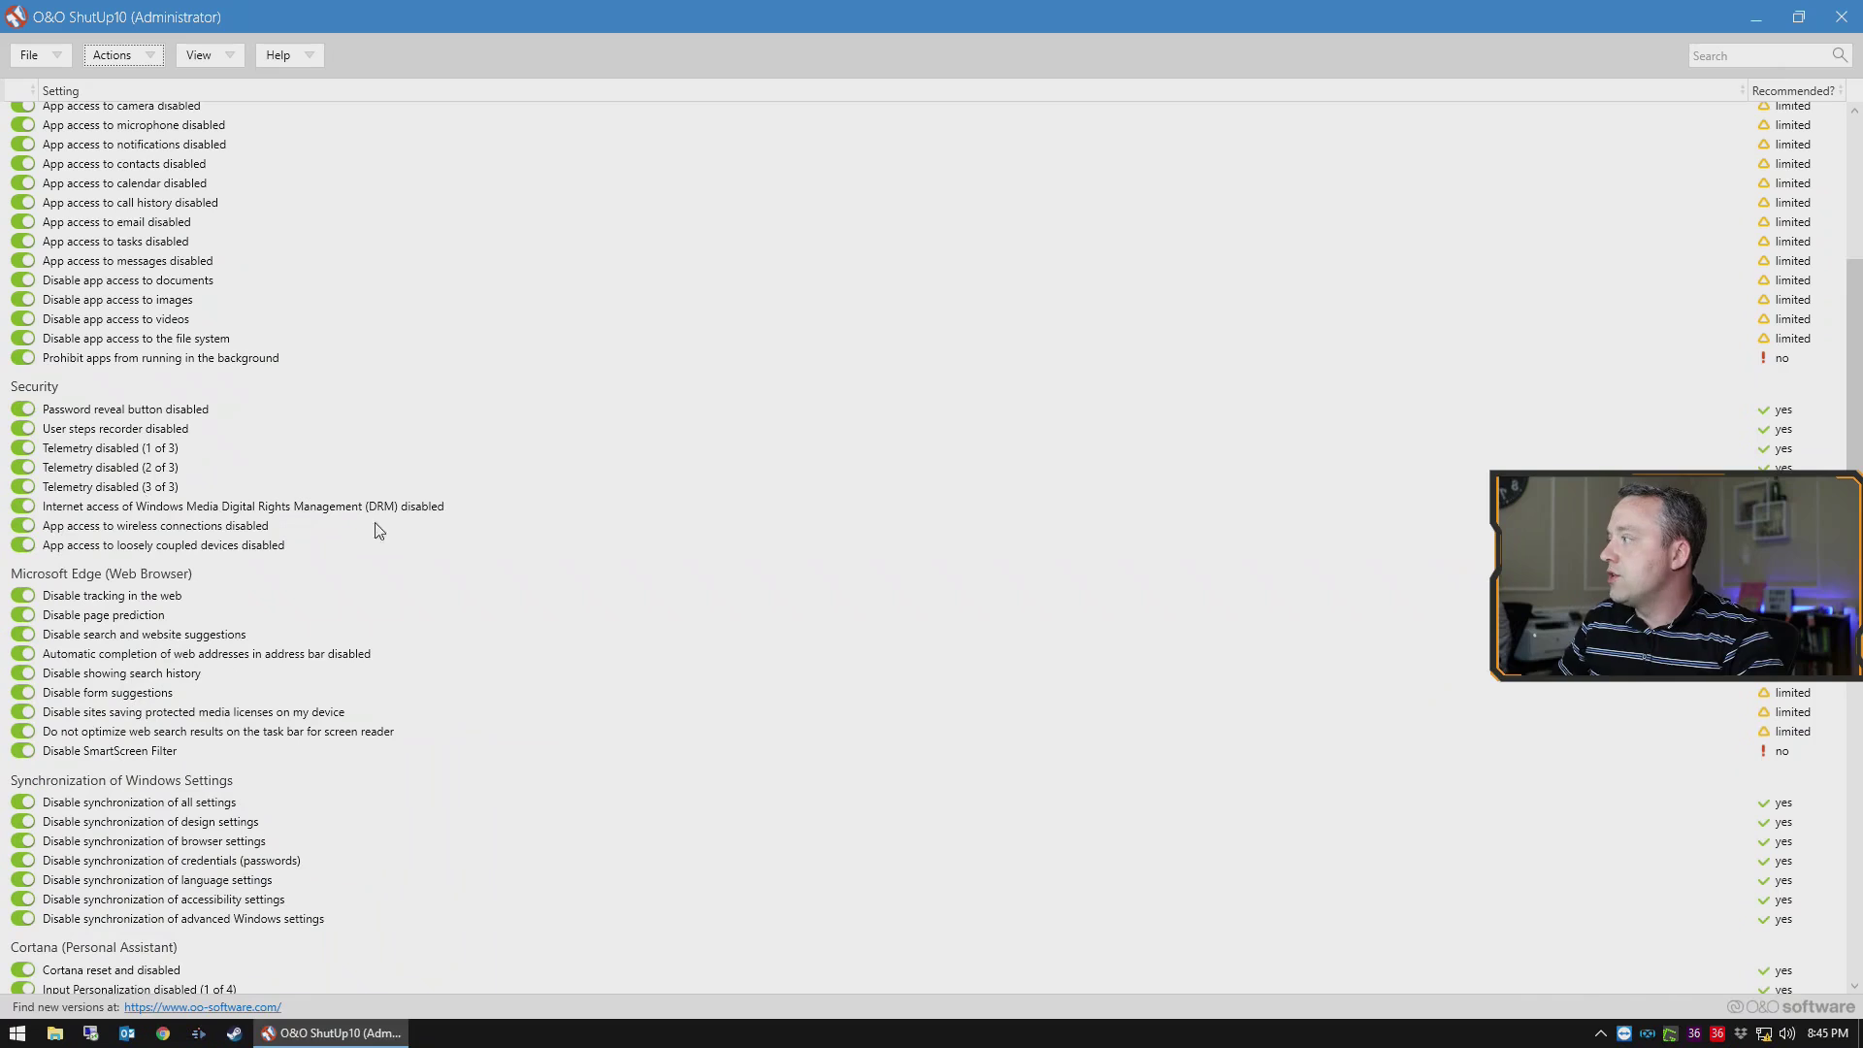
scroll(974, 543, up, 7)
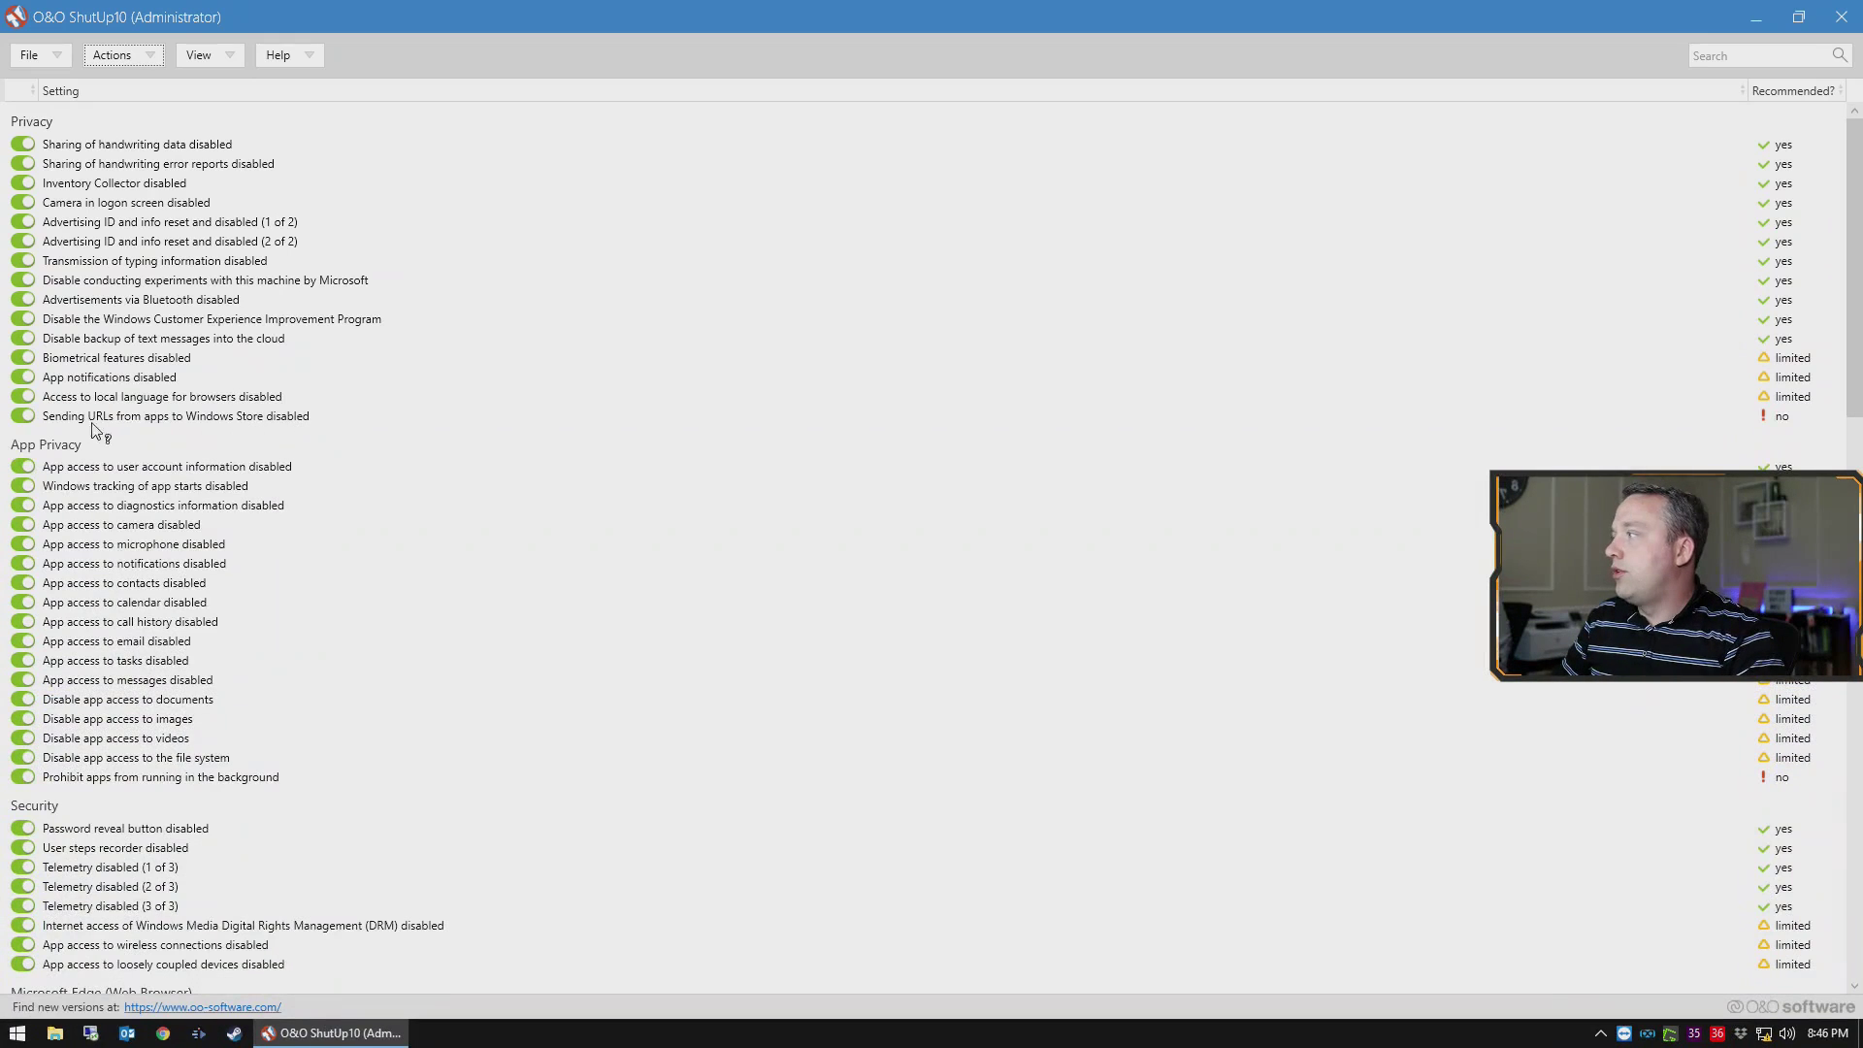
Turn off 'Sending URLs from apps to Windows Store disabled', accepting the restore-point prompt
click(24, 420)
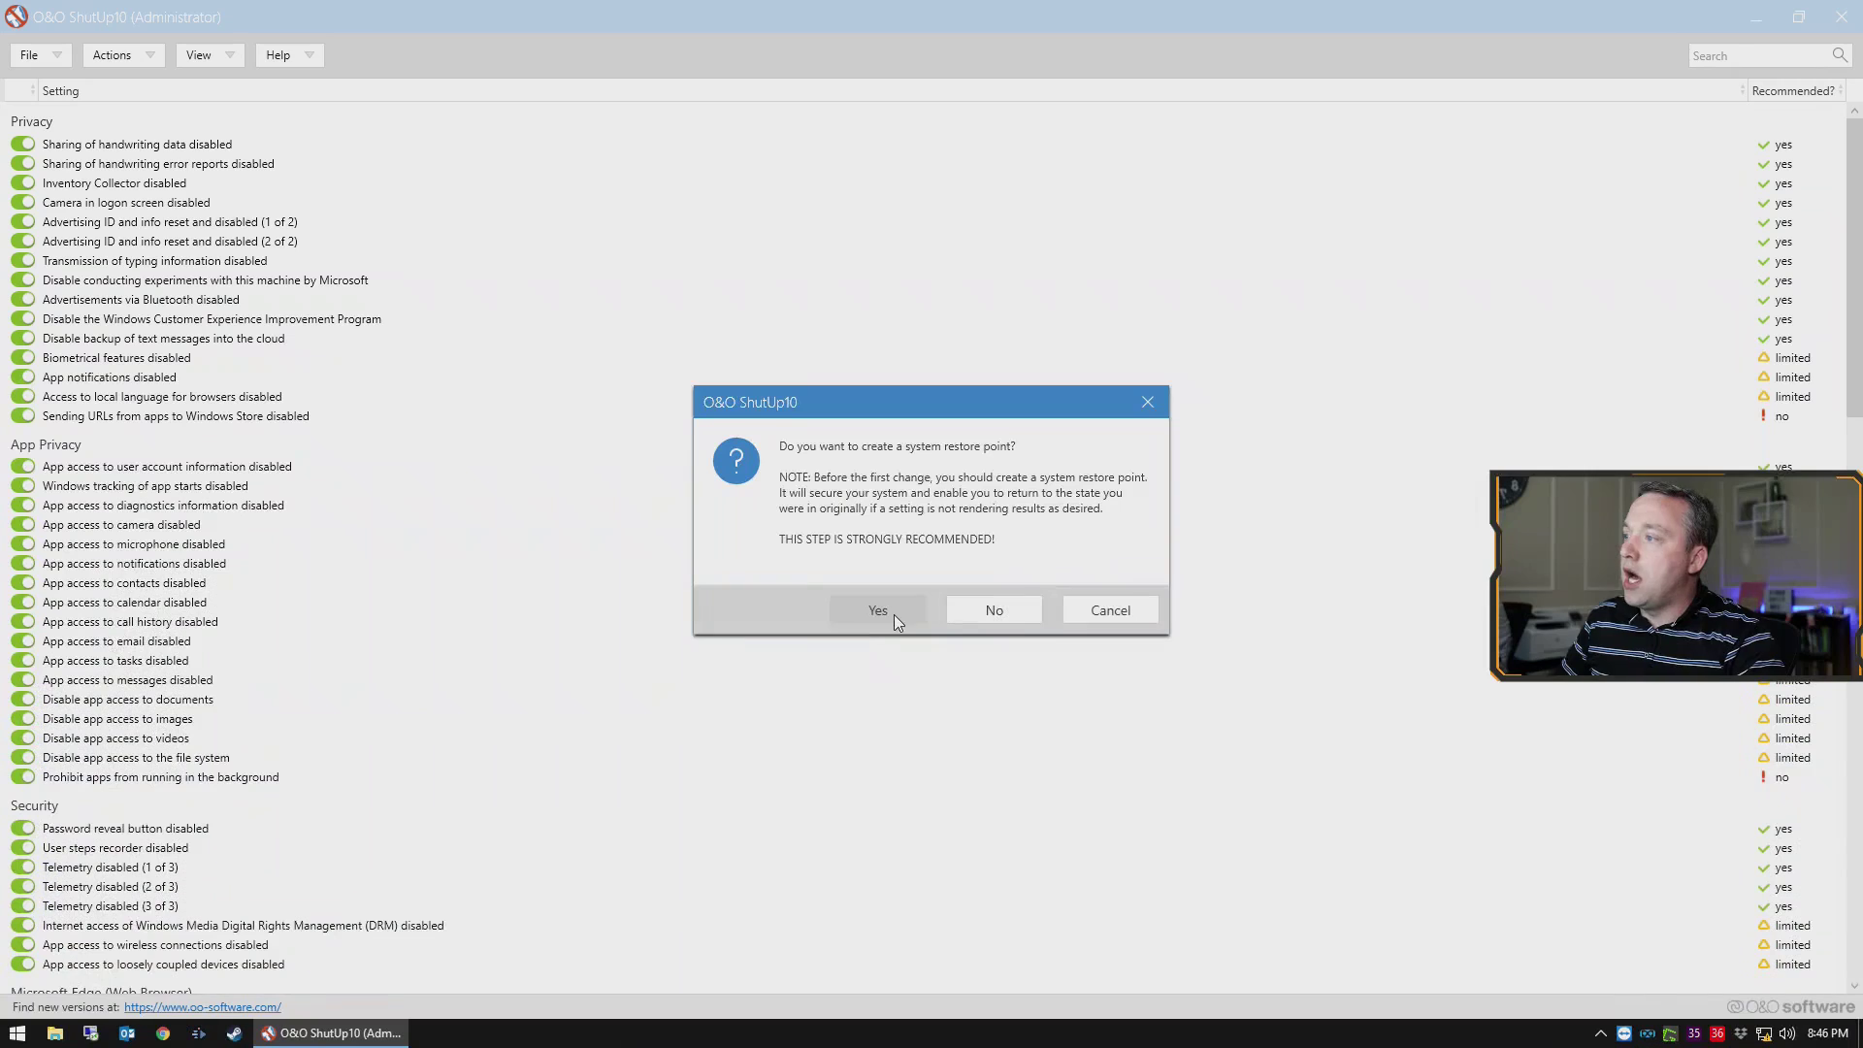
click(996, 610)
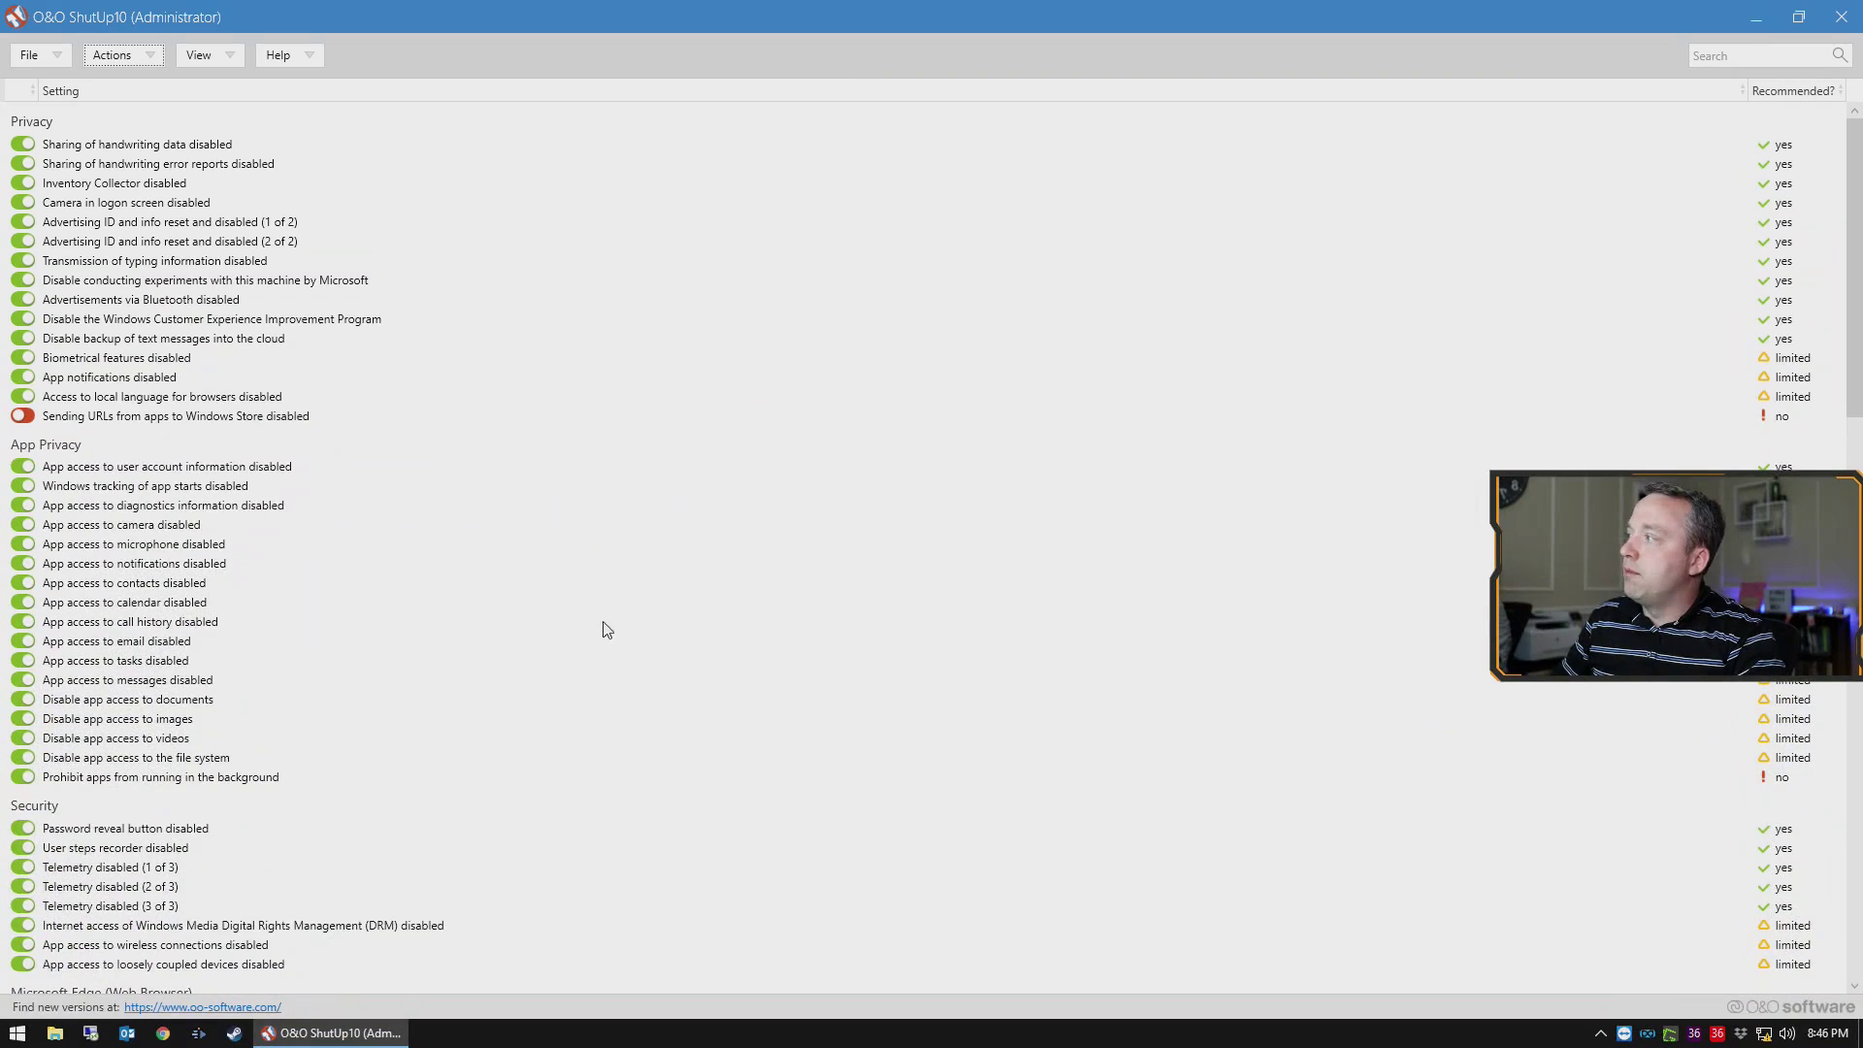